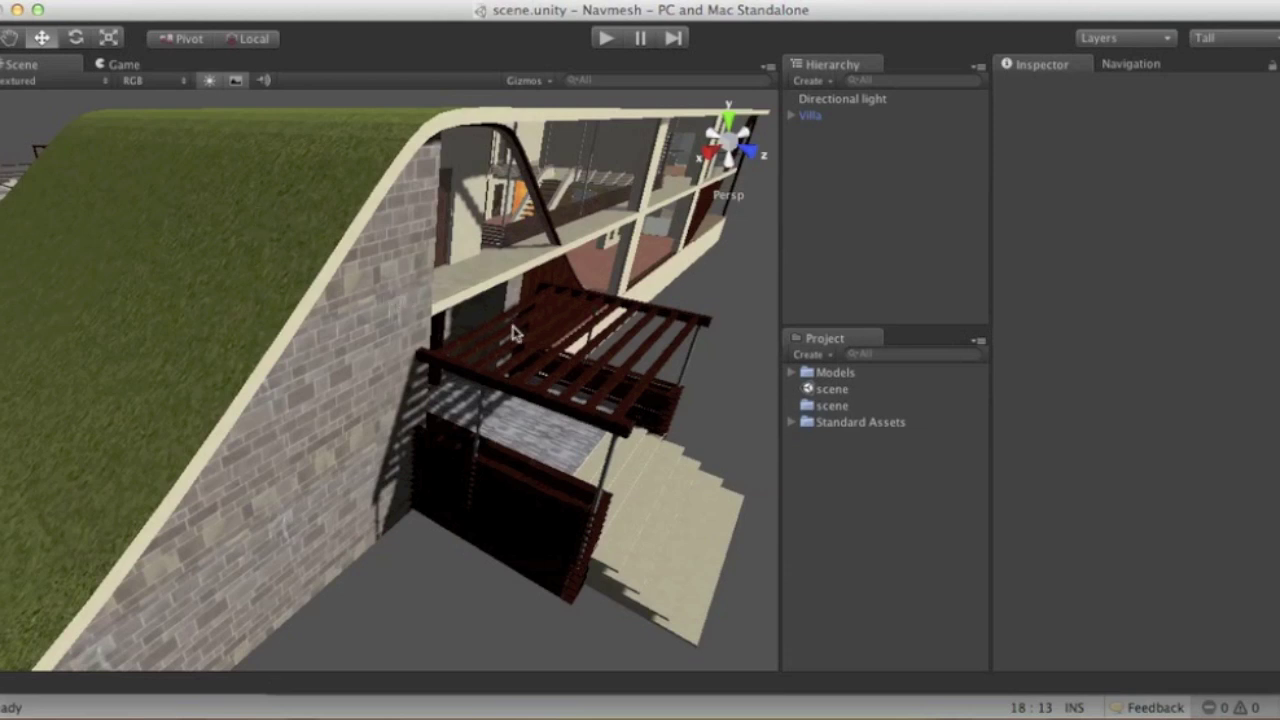
Select the Villa model and examine its exterior, then the interior hall around the sunken wooden floor and staircase
{"action": "left_click_drag", "start_coordinate": [447, 322], "coordinate": [378, 335], "text": "alt"}
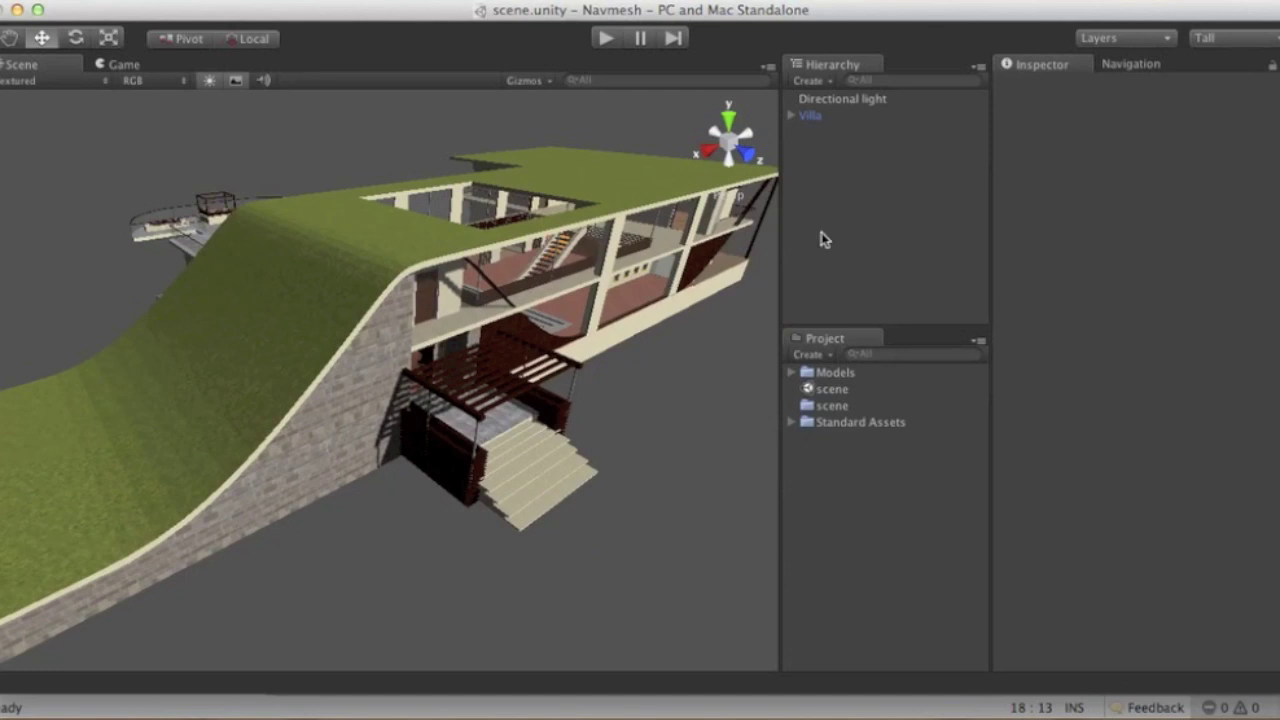
{"action": "left_click", "coordinate": [832, 118]}
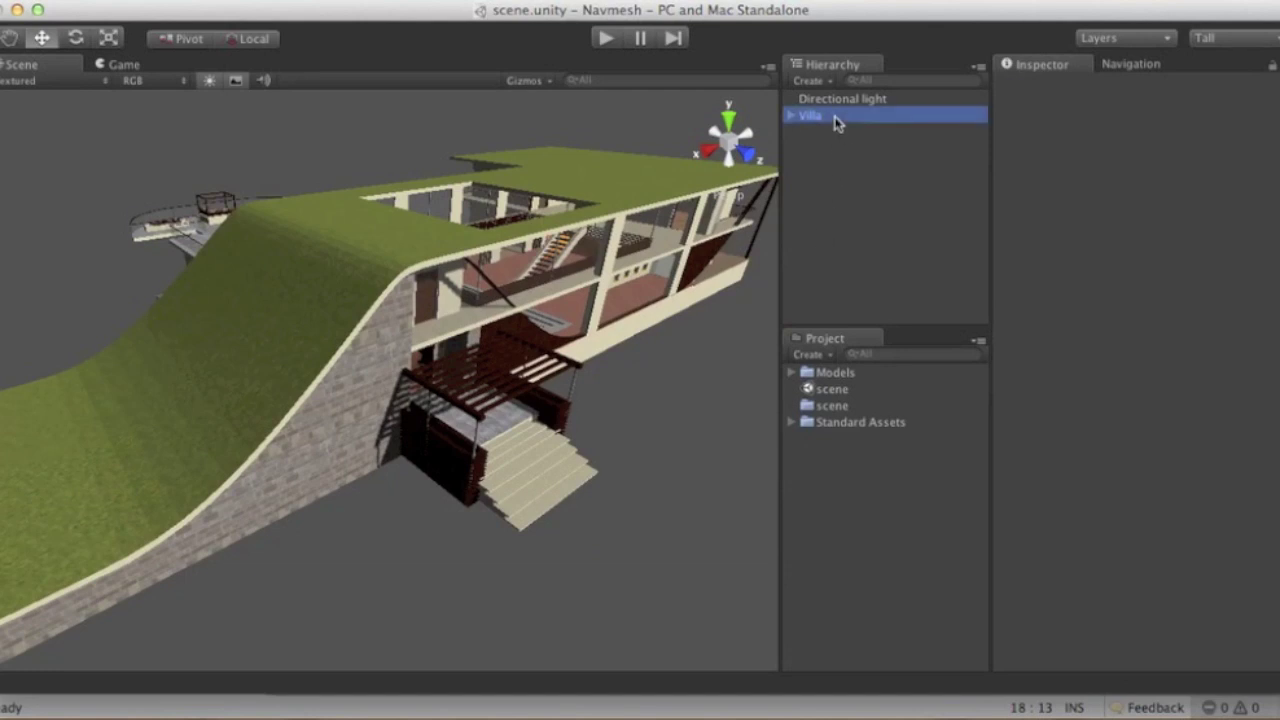
{"action": "left_click", "coordinate": [697, 479]}
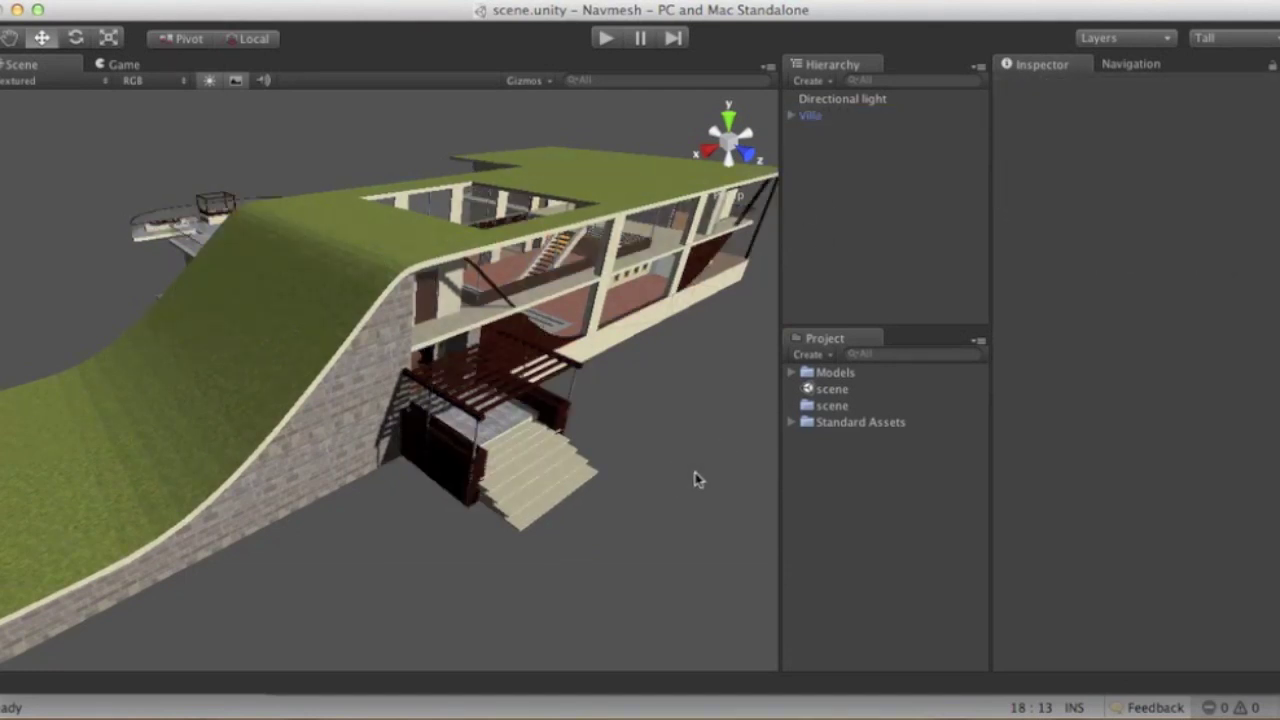
{"action": "left_click", "coordinate": [849, 121]}
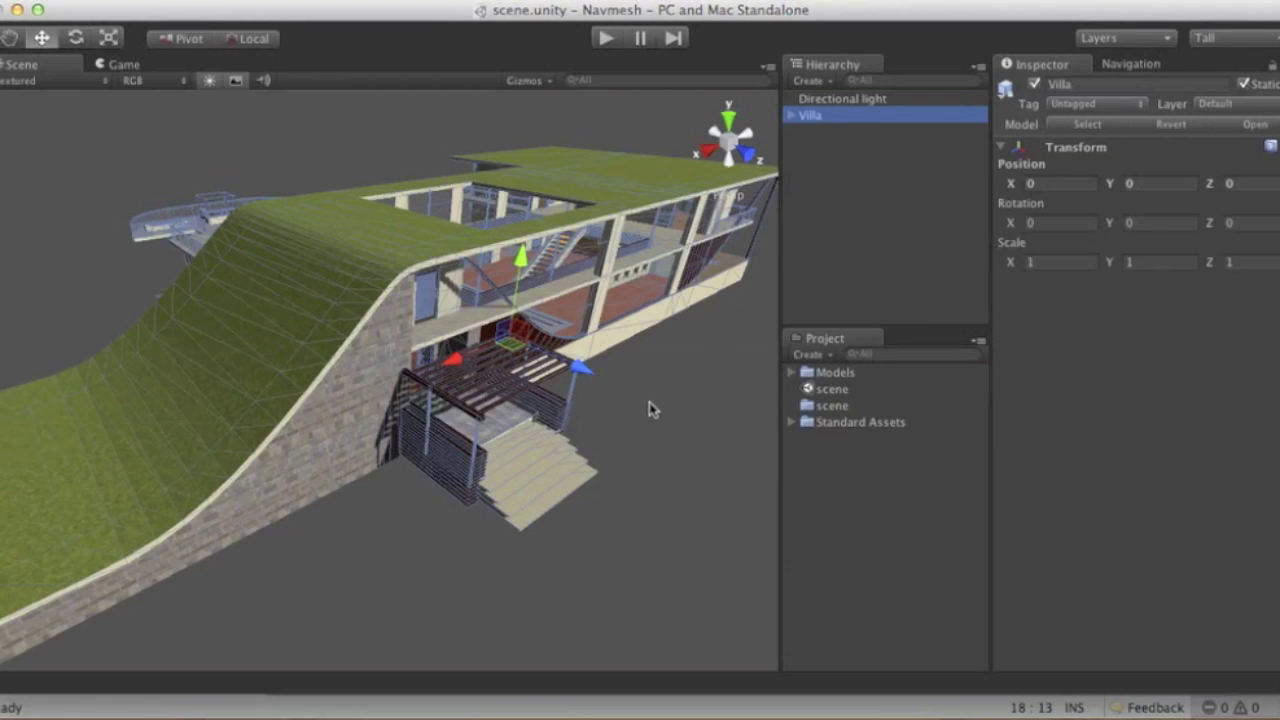
{"action": "left_click_drag", "start_coordinate": [654, 403], "coordinate": [651, 452], "text": "alt"}
{"action": "right_click_drag", "start_coordinate": [651, 452], "coordinate": [698, 343]}
{"action": "key", "text": "w"}
{"action": "scroll", "coordinate": [698, 344], "scroll_direction": "up", "scroll_amount": 15}
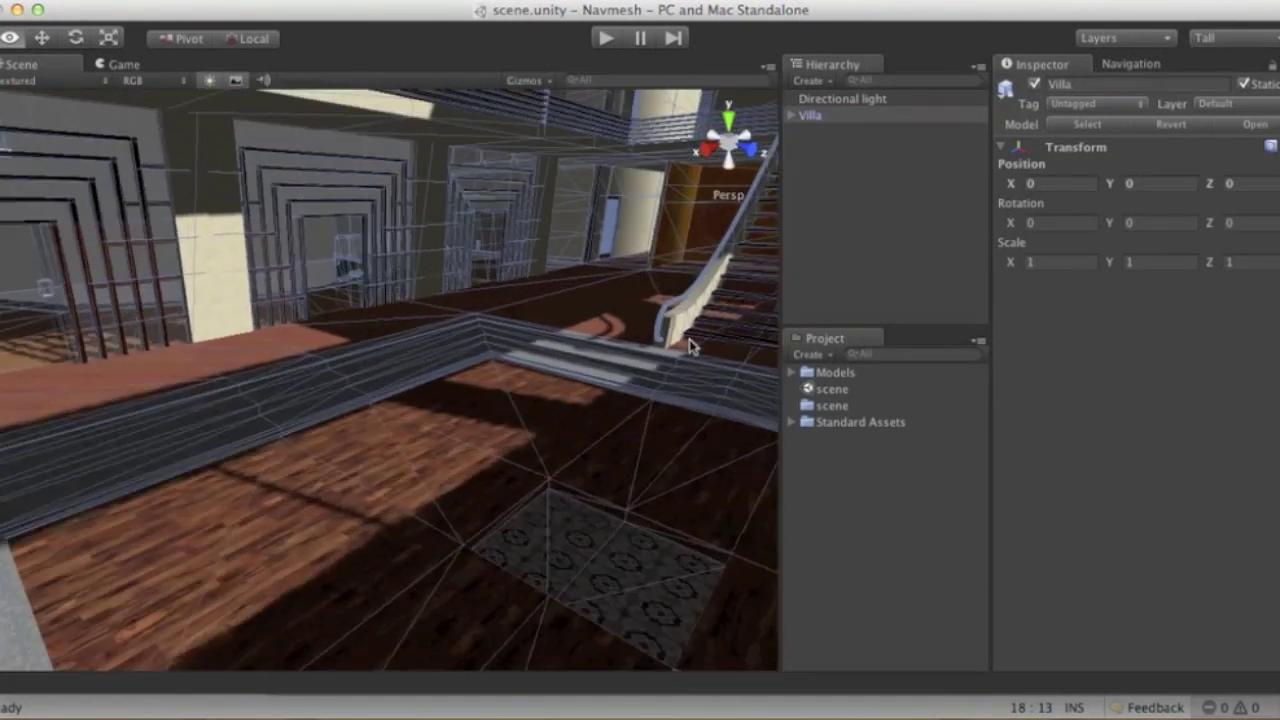
{"action": "left_click_drag", "start_coordinate": [689, 341], "coordinate": [764, 347], "text": "alt"}
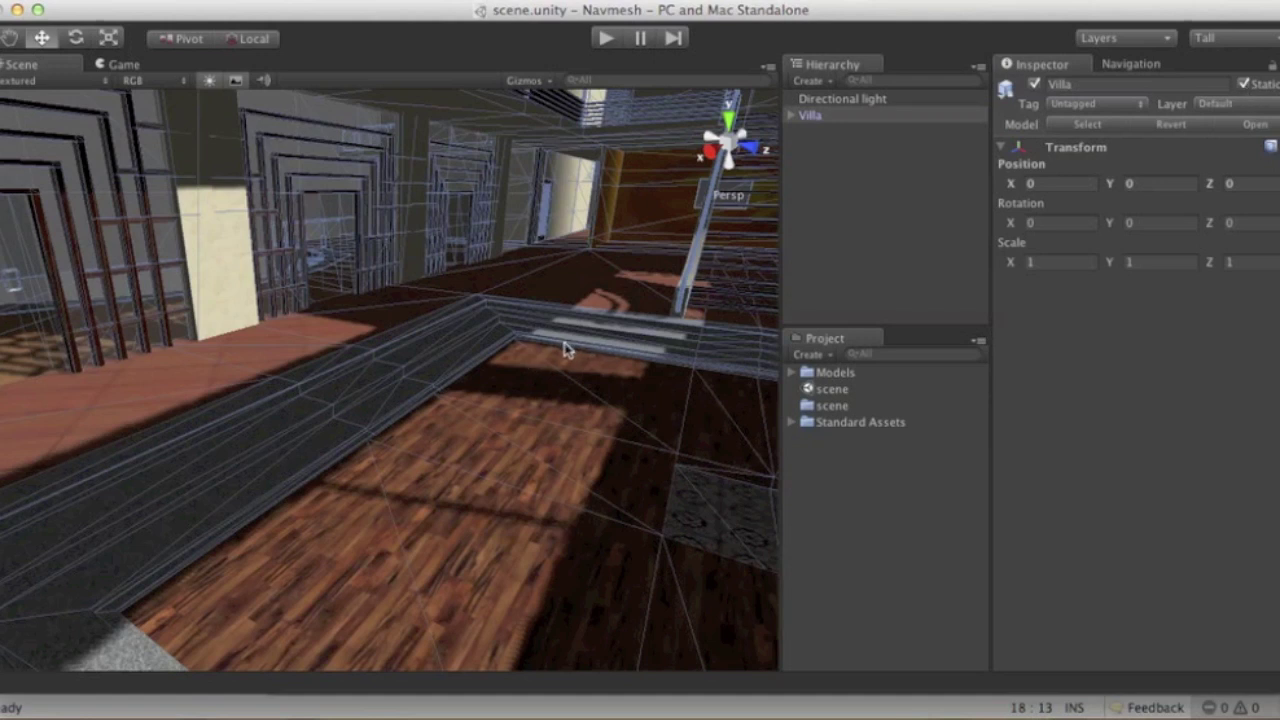
{"action": "right_click_drag", "start_coordinate": [426, 334], "coordinate": [495, 355]}
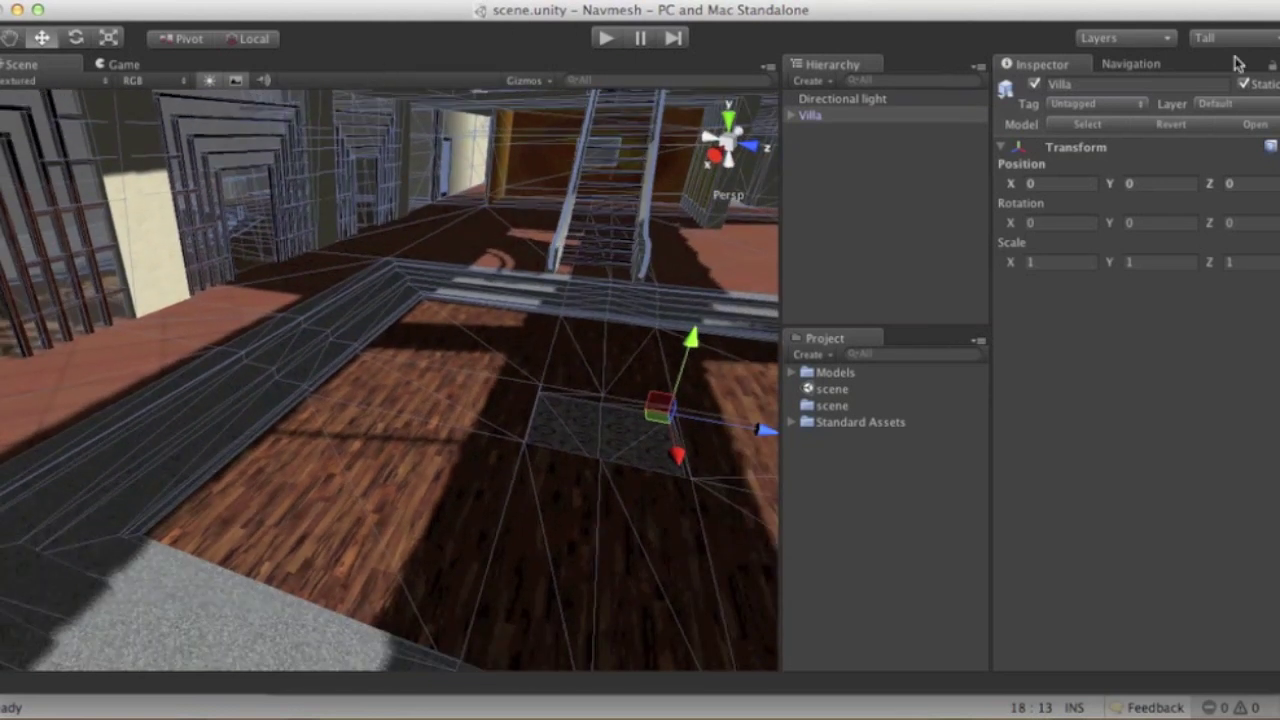
Open the Navigation window, enable the NavMesh display and bake the navigation mesh for the villa
{"action": "left_click", "coordinate": [566, 0]}
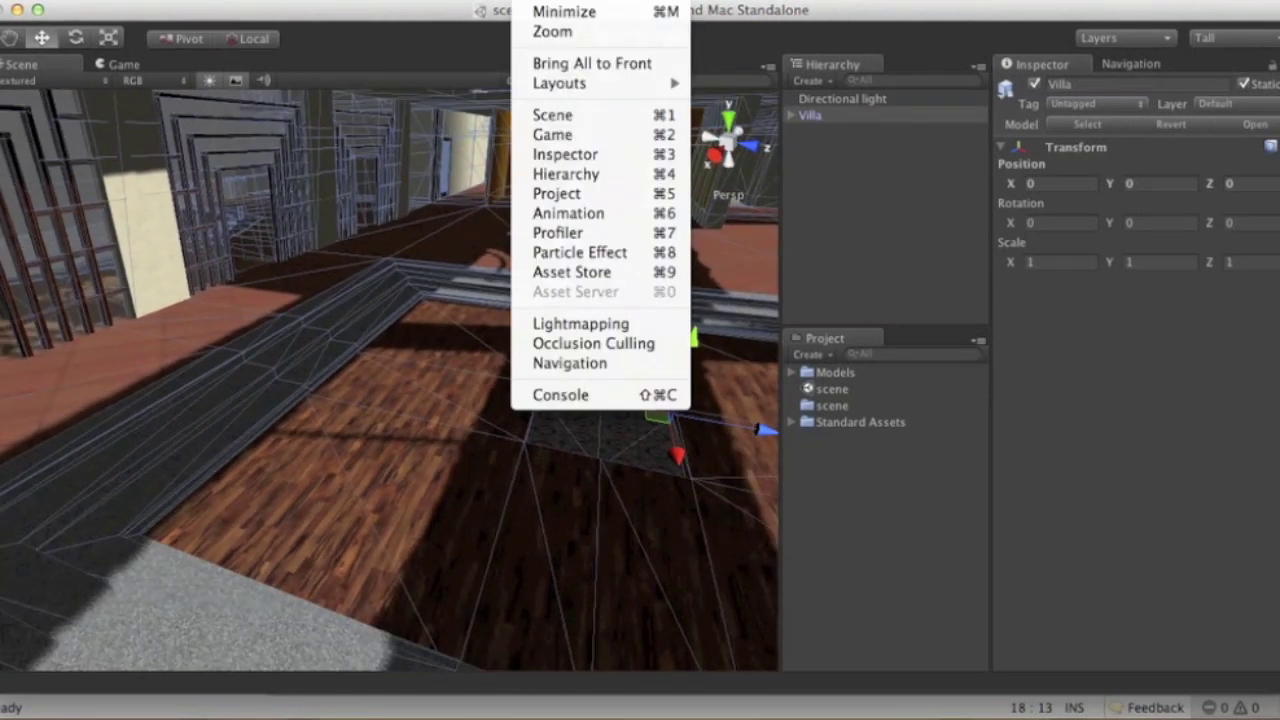
{"action": "left_click", "coordinate": [595, 370]}
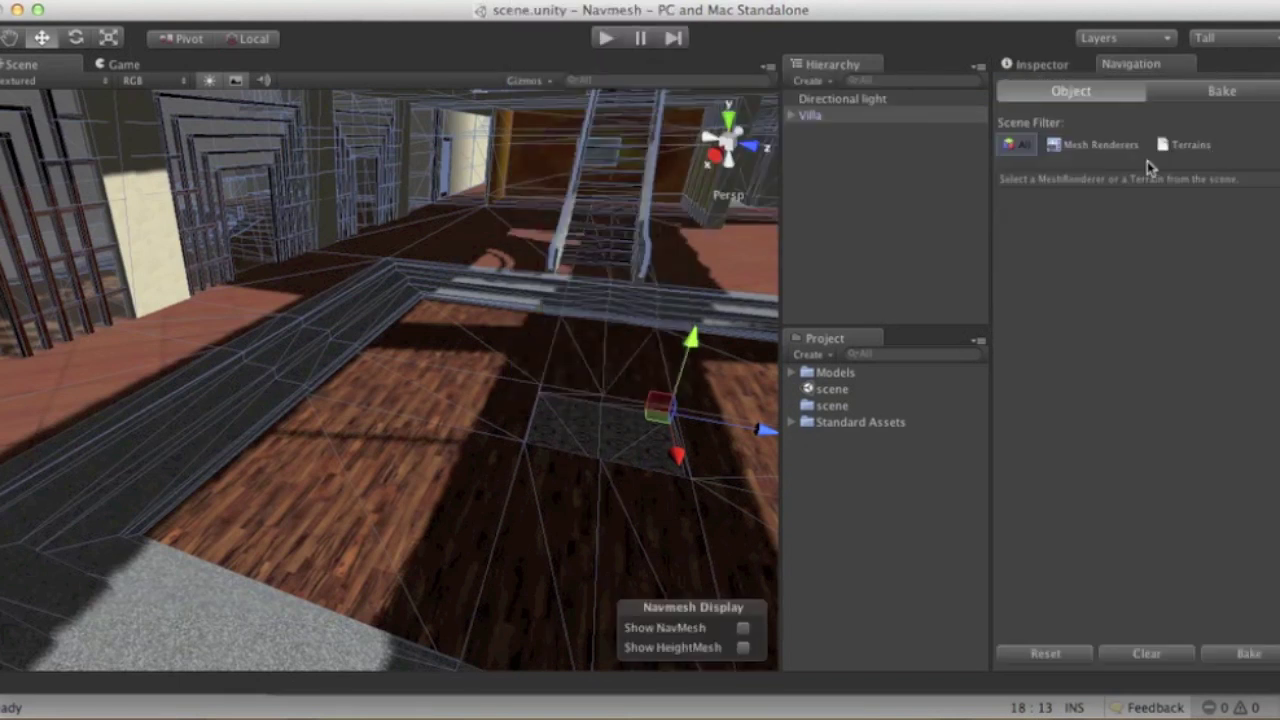
{"action": "left_click", "coordinate": [743, 628]}
{"action": "left_click", "coordinate": [1249, 655]}
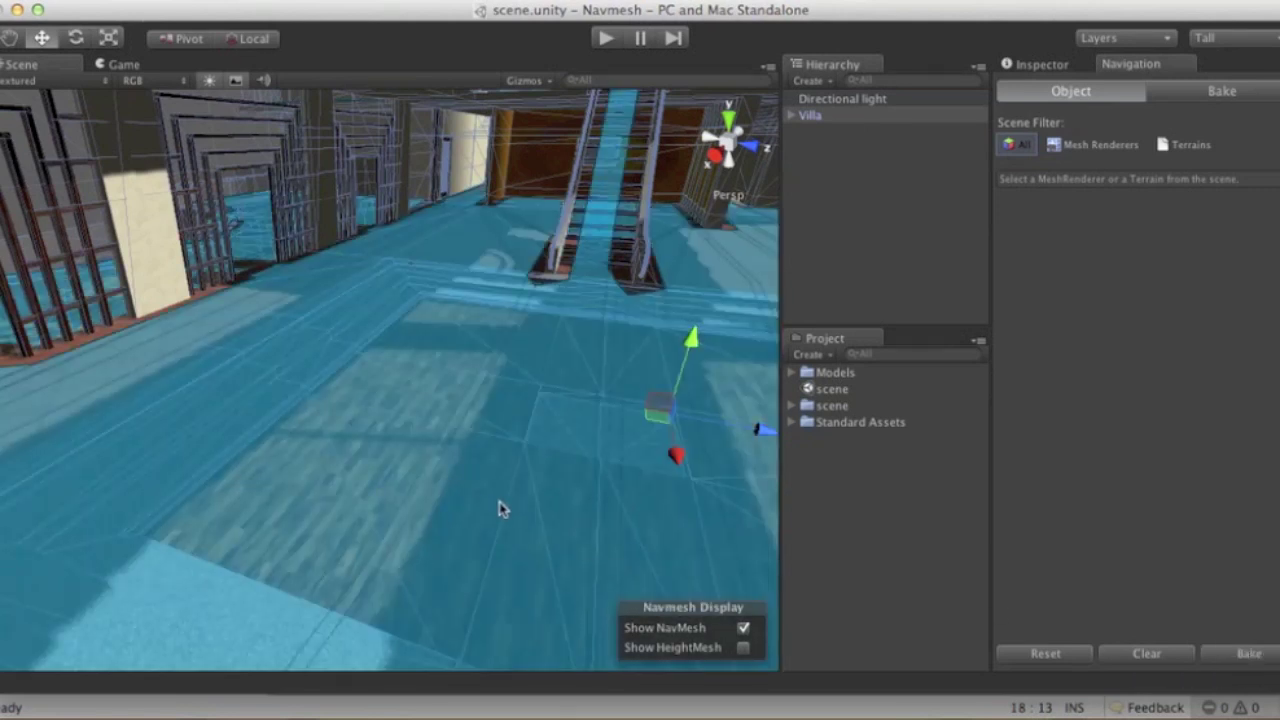
Examine the baked navmesh around the doorways, stairs and hall floor, and review the radius, height, slope and step bake settings
{"action": "left_click_drag", "start_coordinate": [500, 509], "coordinate": [175, 413], "text": "alt"}
{"action": "right_click_drag", "start_coordinate": [173, 408], "coordinate": [132, 388]}
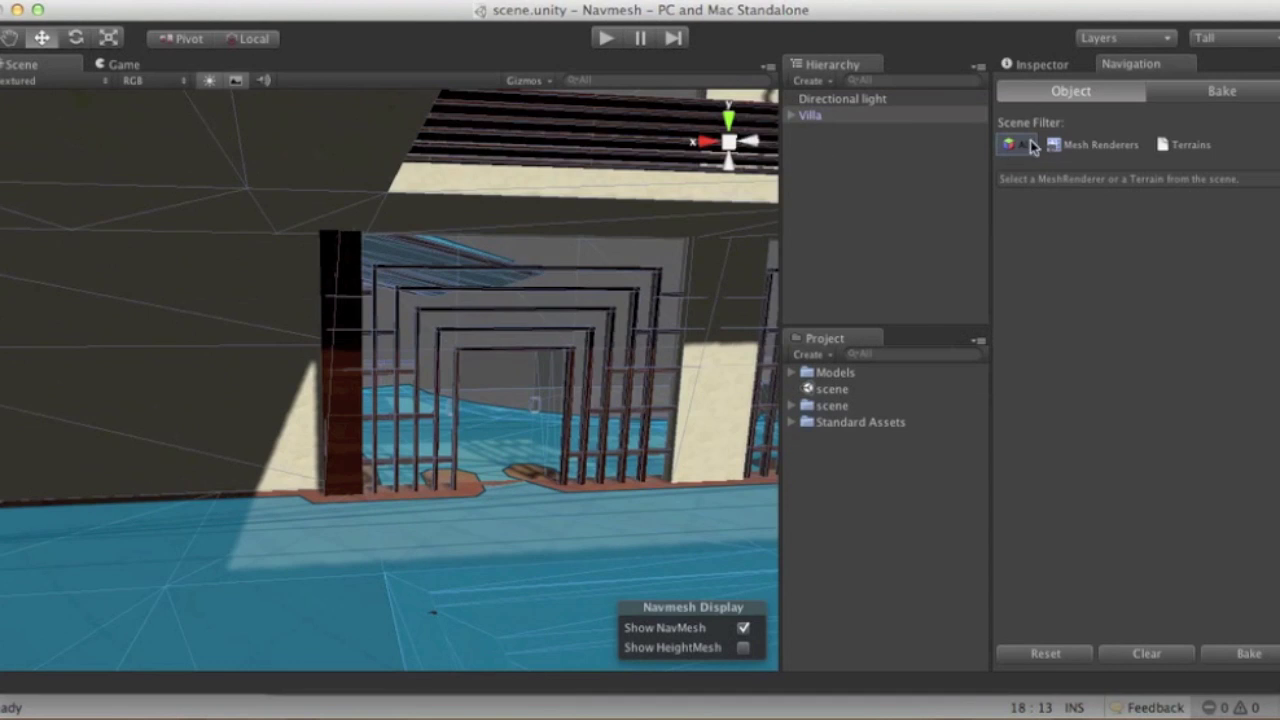
{"action": "left_click", "coordinate": [1187, 91]}
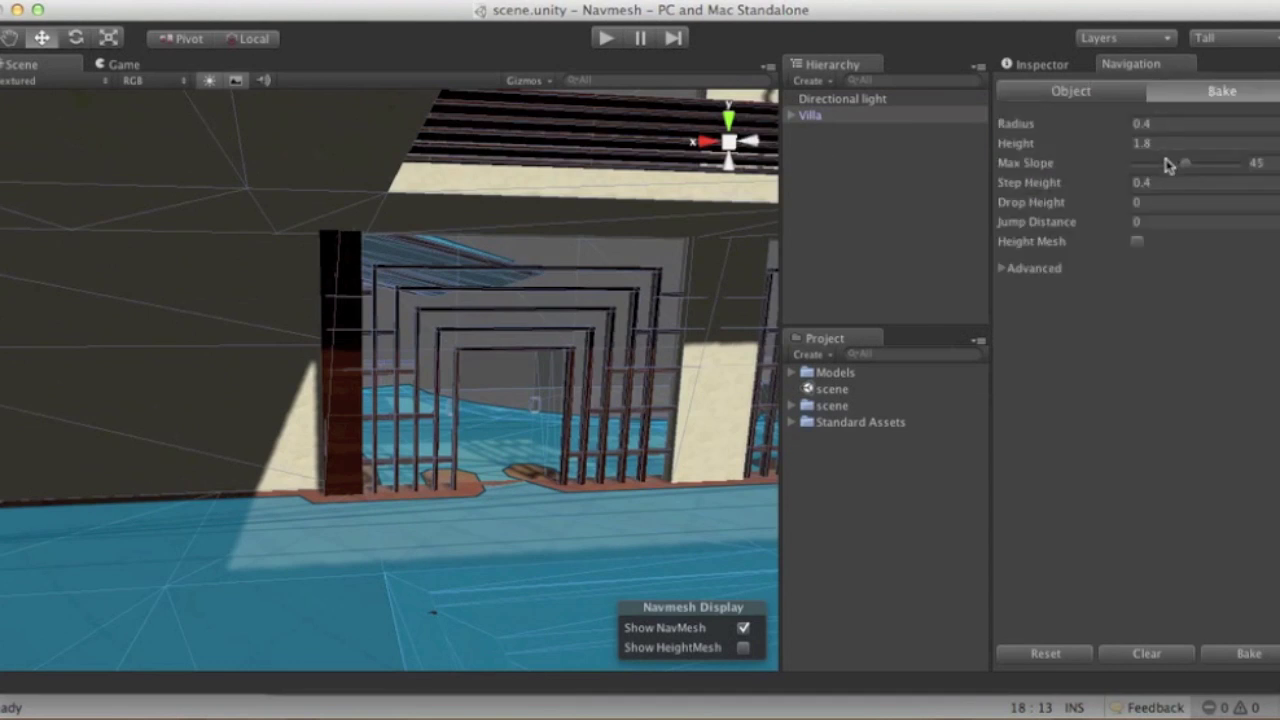
{"action": "right_click_drag", "start_coordinate": [500, 271], "coordinate": [0, 316]}
{"action": "key", "text": "w"}
{"action": "right_click_drag", "start_coordinate": [175, 300], "coordinate": [1006, 438]}
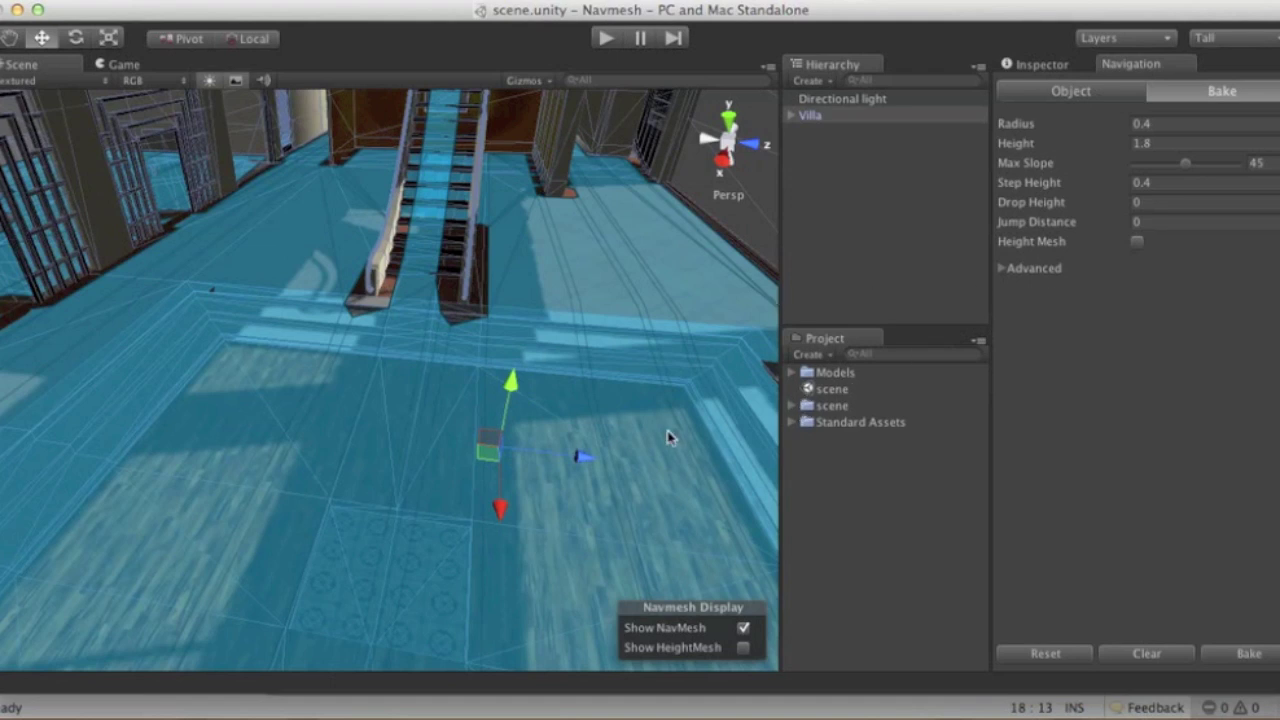
Deselect the Villa and turn off the NavMesh display in the scene view
{"action": "left_click", "coordinate": [1007, 64]}
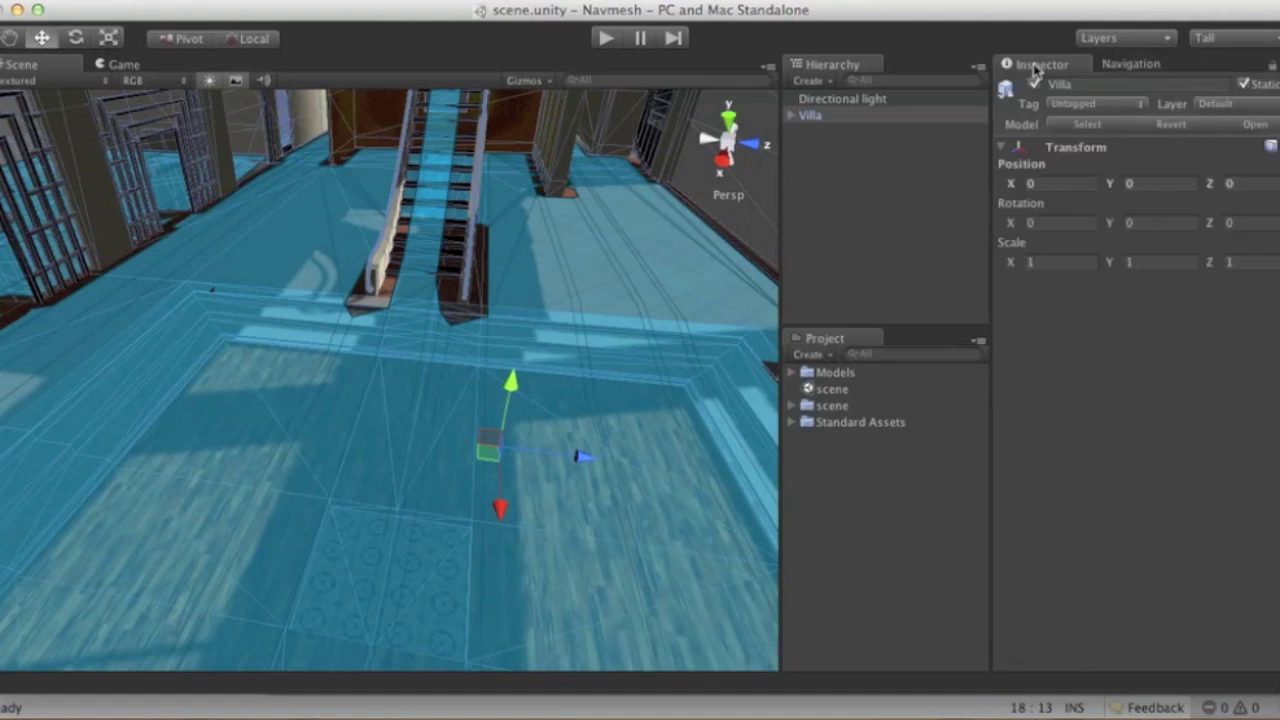
{"action": "left_click_drag", "start_coordinate": [614, 209], "coordinate": [883, 480], "text": "alt"}
{"action": "left_click", "coordinate": [420, 111]}
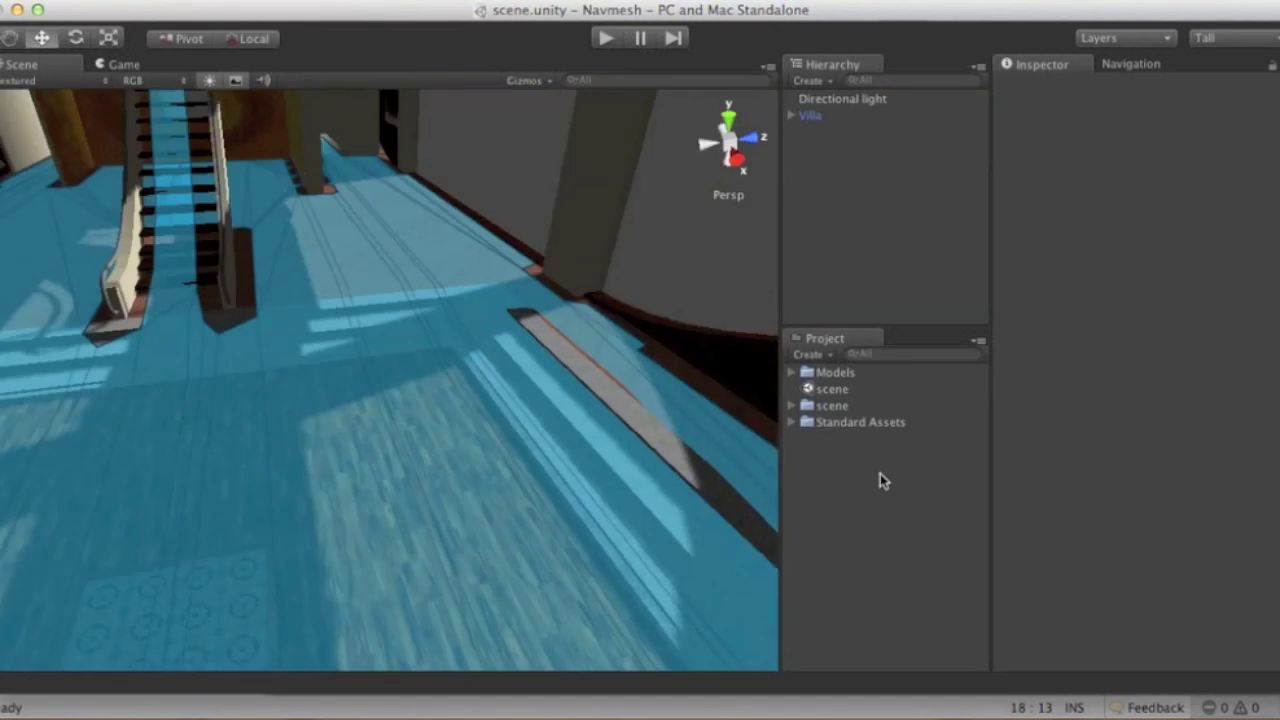
{"action": "left_click", "coordinate": [1128, 64]}
{"action": "left_click", "coordinate": [743, 627]}
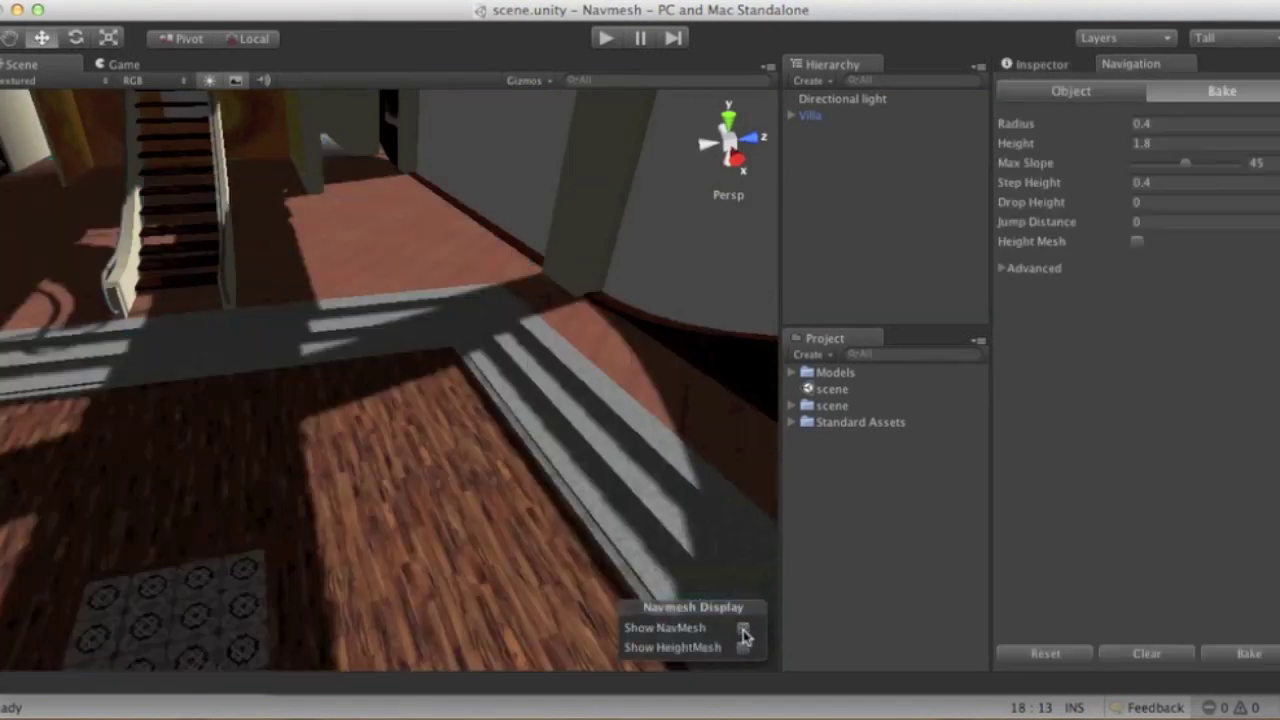
Place a First Person Controller from Standard Assets on the tiled floor beside the staircase and raise it above the floor
{"action": "left_click_drag", "start_coordinate": [512, 430], "coordinate": [512, 408], "text": "alt"}
{"action": "right_click_drag", "start_coordinate": [512, 401], "coordinate": [509, 362]}
{"action": "key", "text": "w"}
{"action": "mouse_move", "coordinate": [510, 370]}
{"action": "left_mouse_down", "text": "alt"}
{"action": "mouse_move", "coordinate": [511, 391]}
{"action": "mouse_move", "coordinate": [517, 349]}
{"action": "left_mouse_up", "text": "alt"}
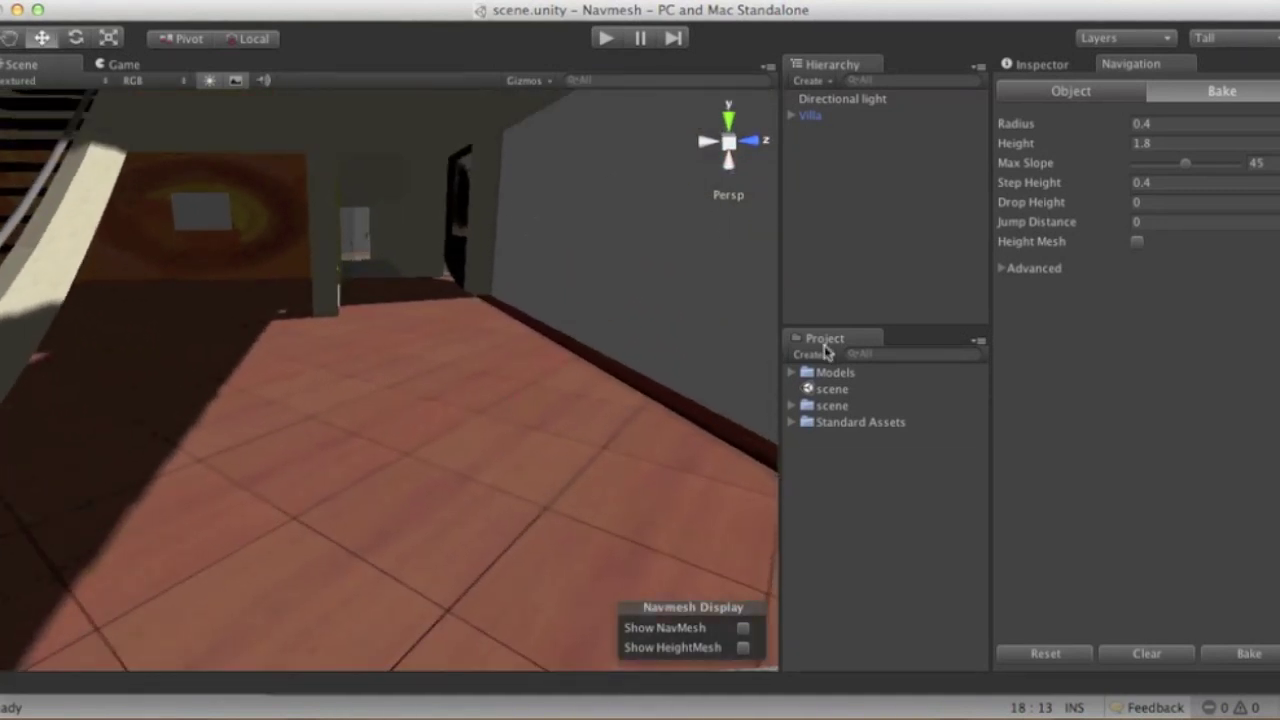
{"action": "left_click", "coordinate": [792, 423]}
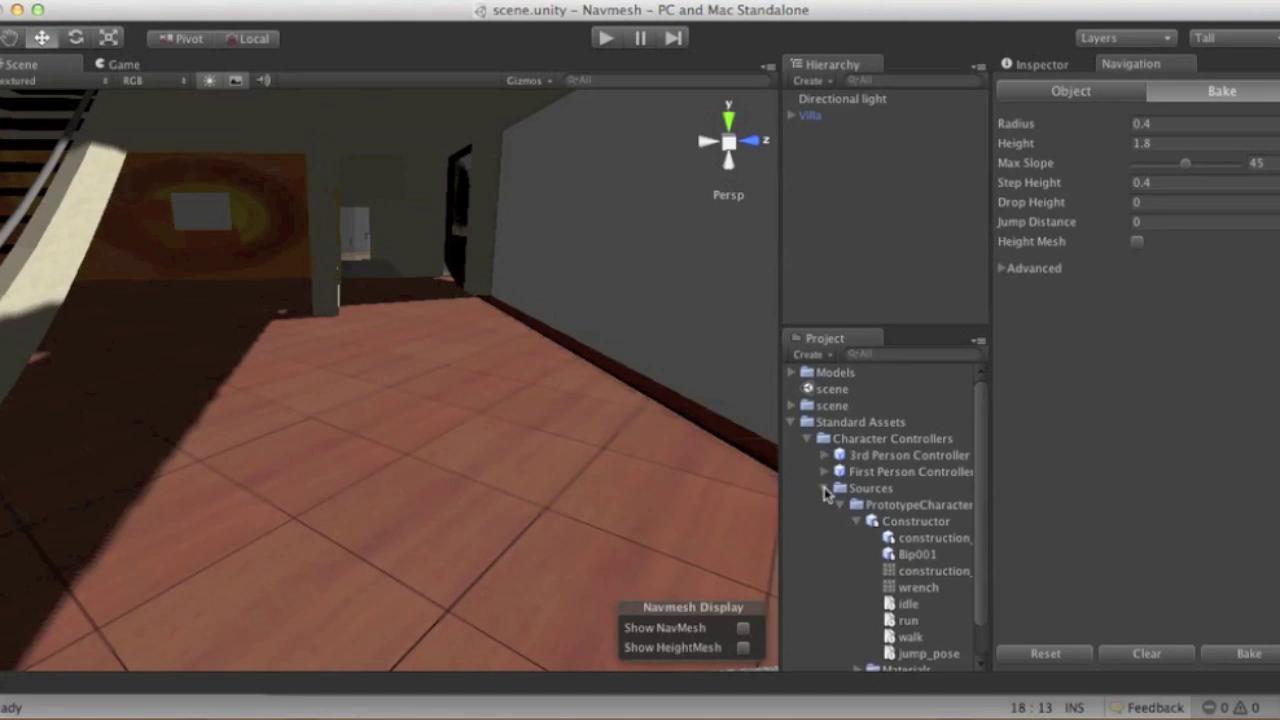
{"action": "left_click", "coordinate": [826, 488]}
{"action": "left_click_drag", "start_coordinate": [893, 472], "coordinate": [448, 511]}
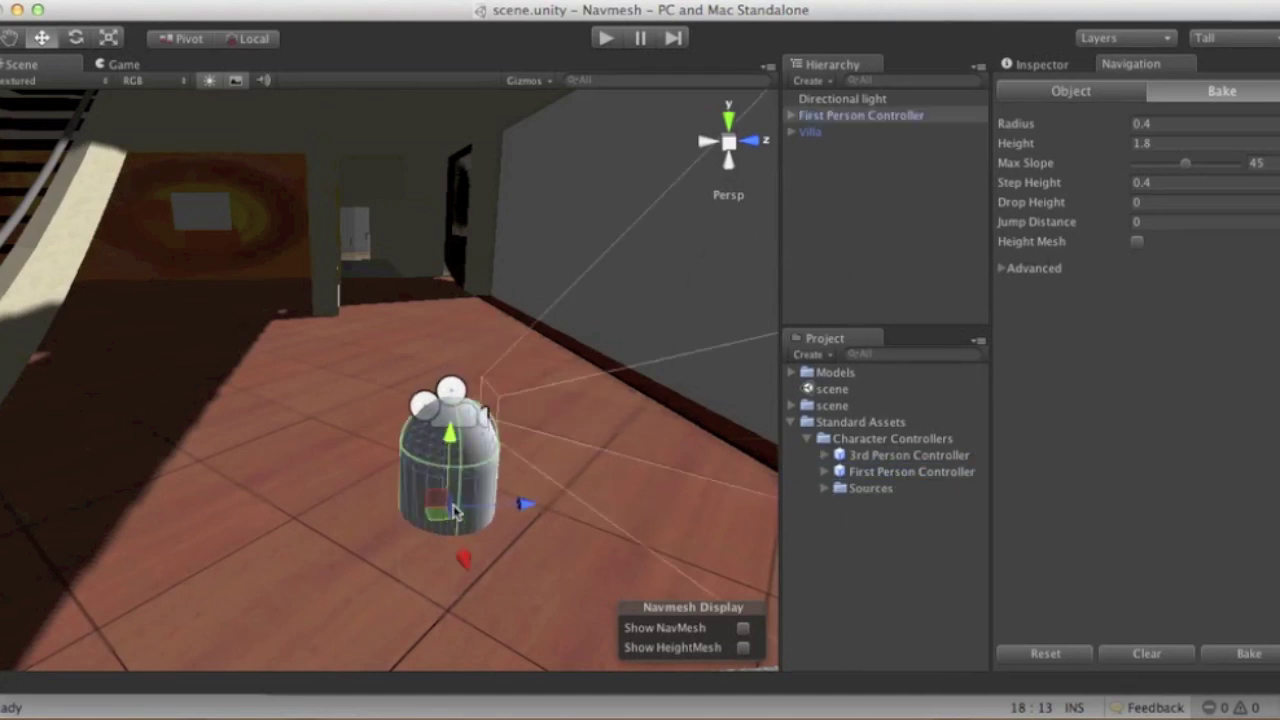
{"action": "left_click_drag", "start_coordinate": [452, 388], "coordinate": [457, 318]}
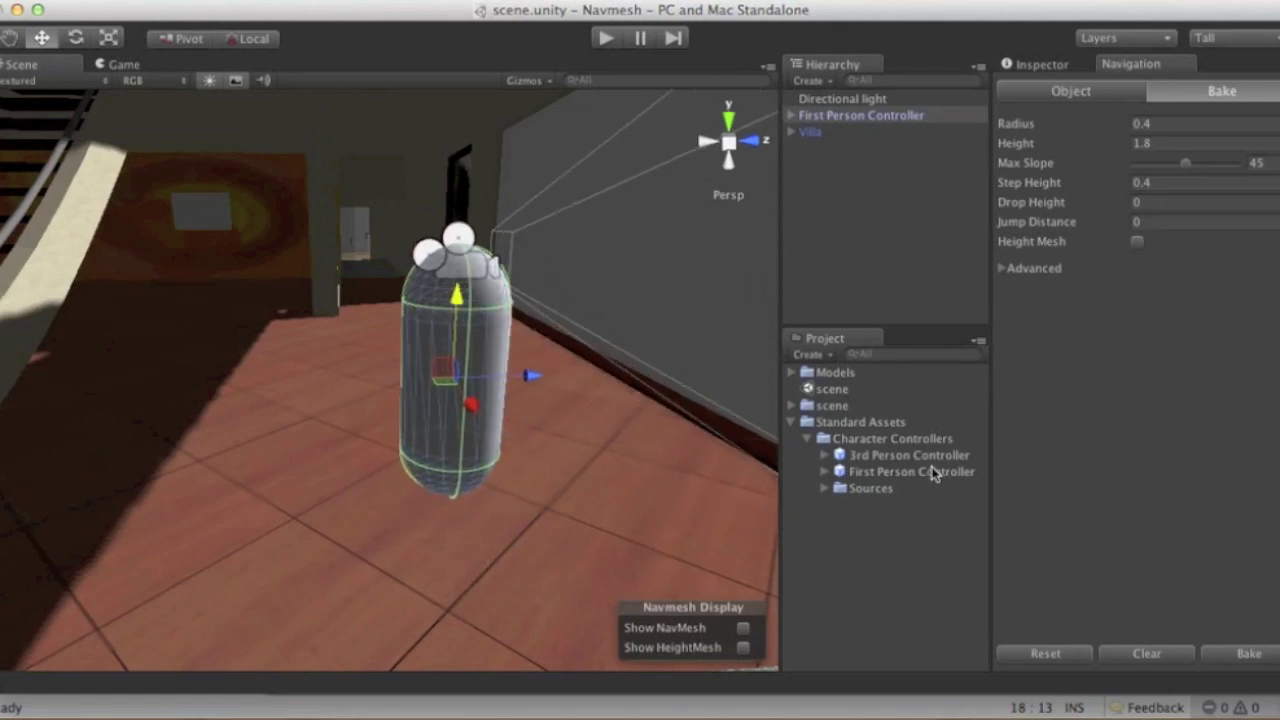
Rotate the First Person Controller about its vertical axis so its camera faces the staircase side of the hall
{"action": "left_click_drag", "start_coordinate": [523, 480], "coordinate": [406, 494], "text": "alt"}
{"action": "scroll", "coordinate": [406, 505], "scroll_direction": "down", "scroll_amount": 5, "text": "alt"}
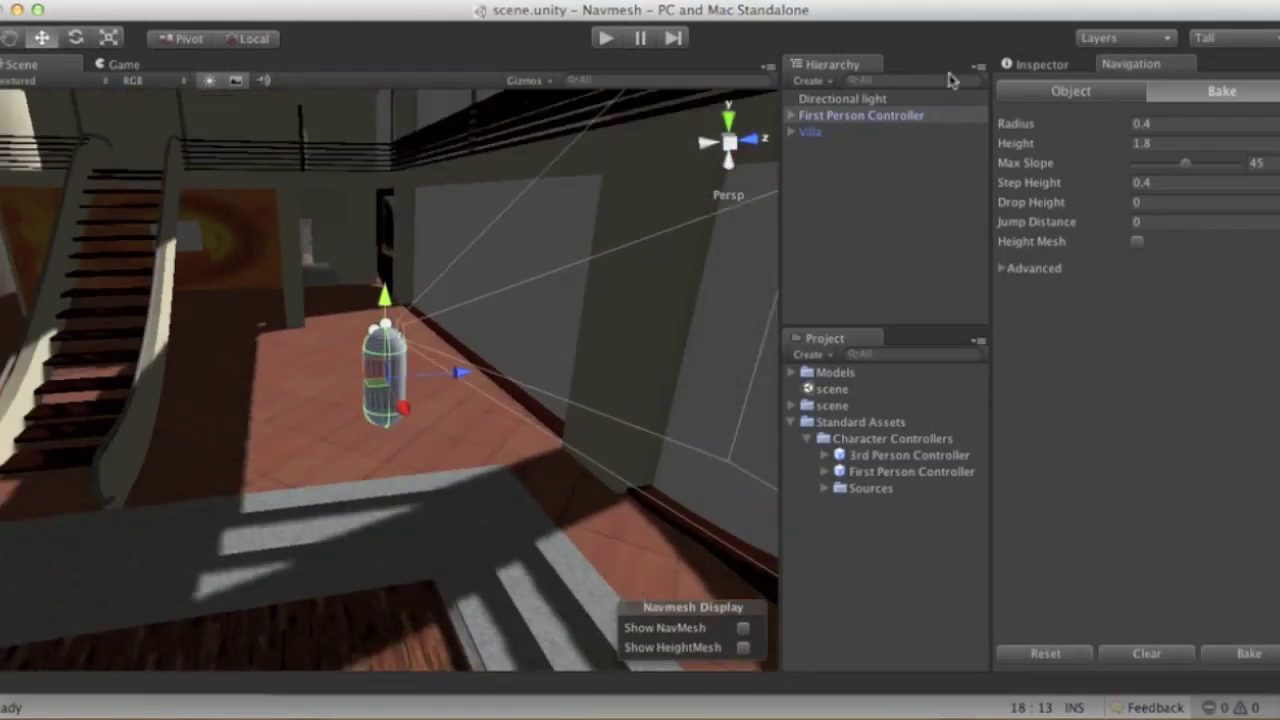
{"action": "left_click", "coordinate": [75, 38]}
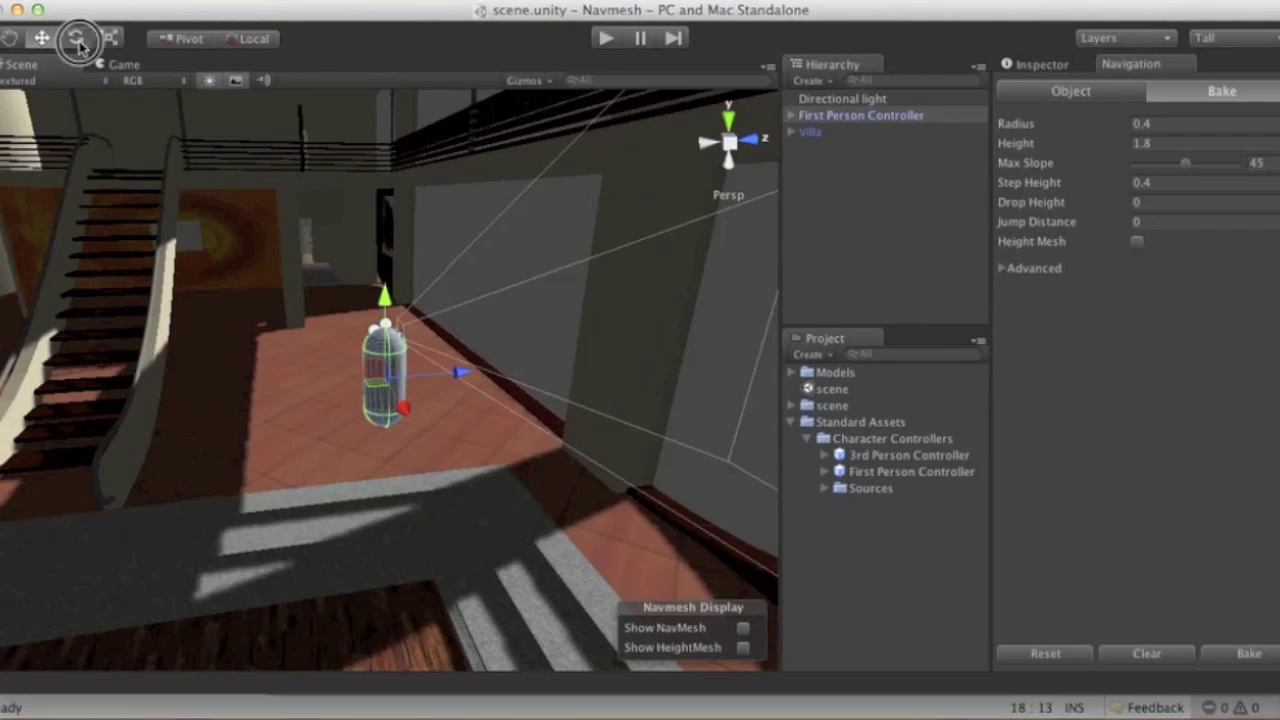
{"action": "left_click_drag", "start_coordinate": [333, 402], "coordinate": [682, 380]}
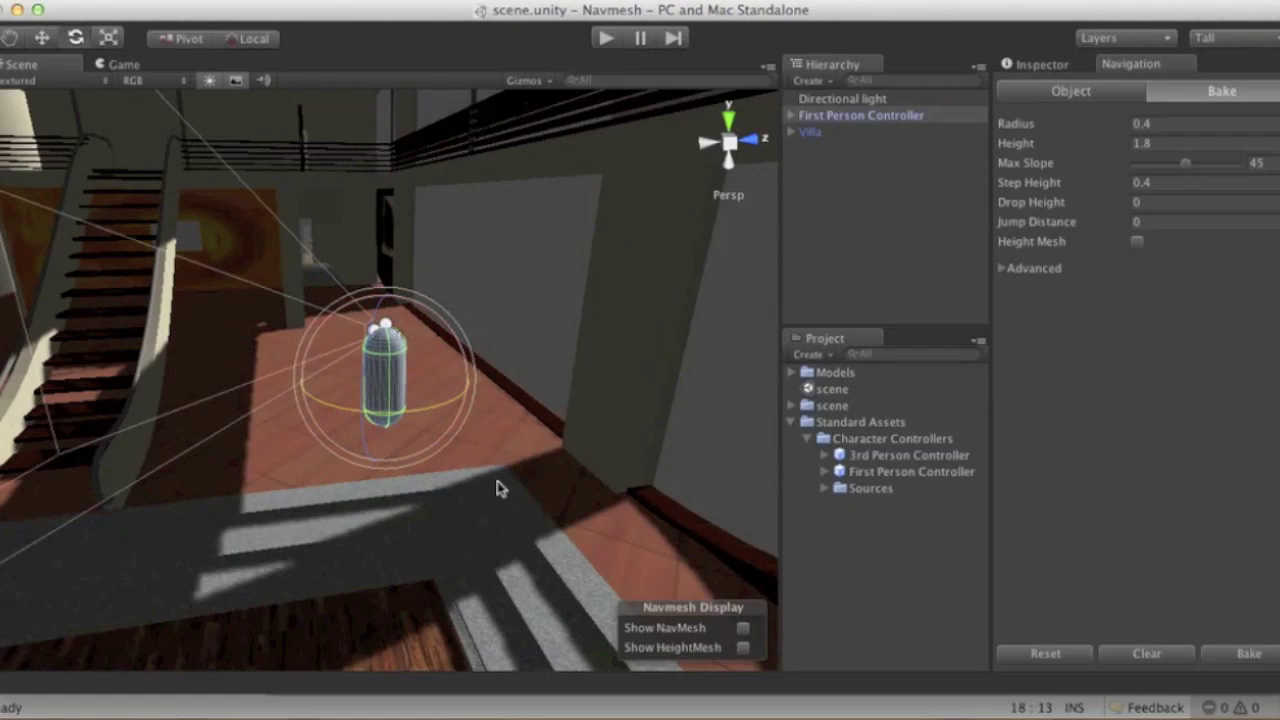
Run the scene to test the First Person Controller inside the villa, and stop play mode
{"action": "left_click", "coordinate": [876, 164]}
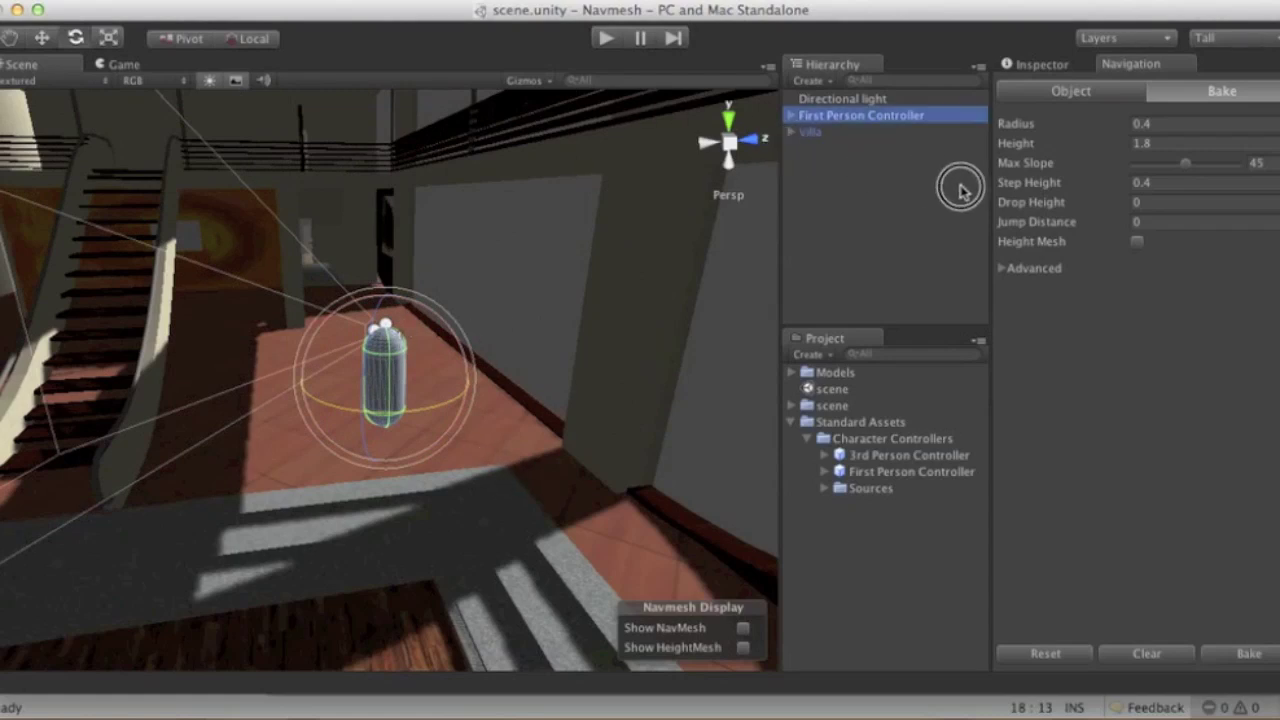
{"action": "left_click", "coordinate": [992, 193]}
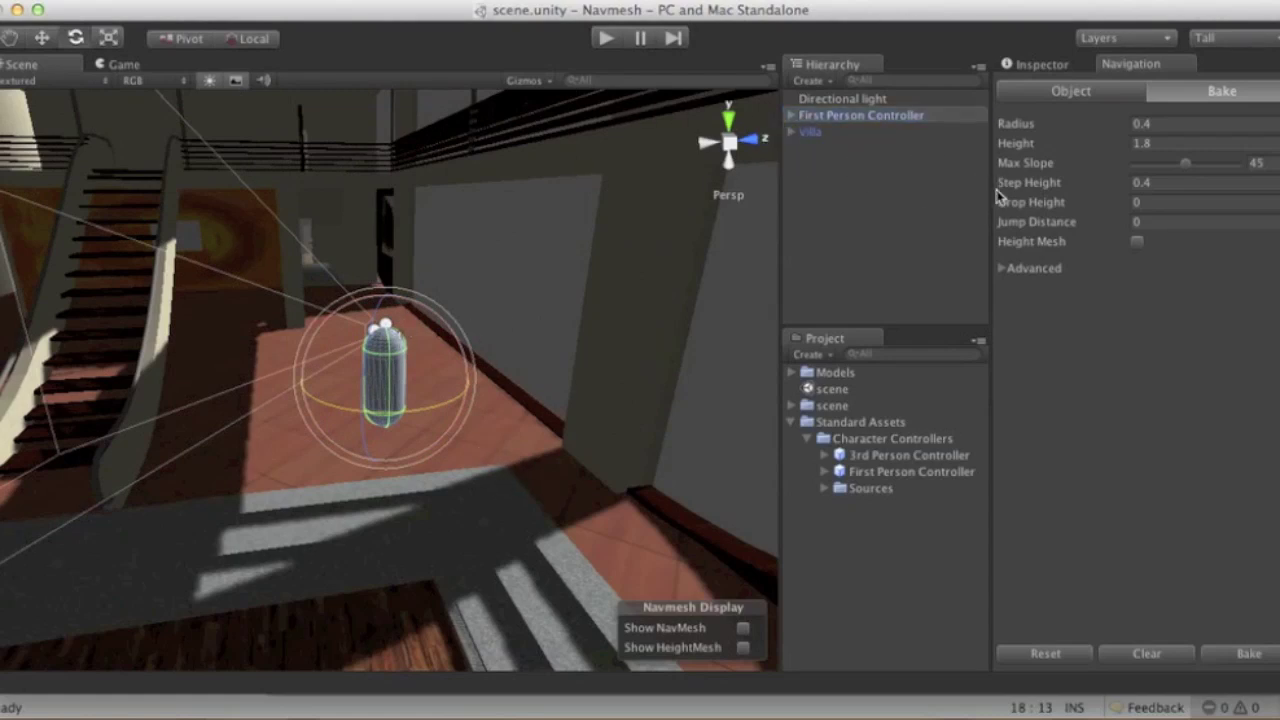
{"action": "left_click", "coordinate": [607, 40]}
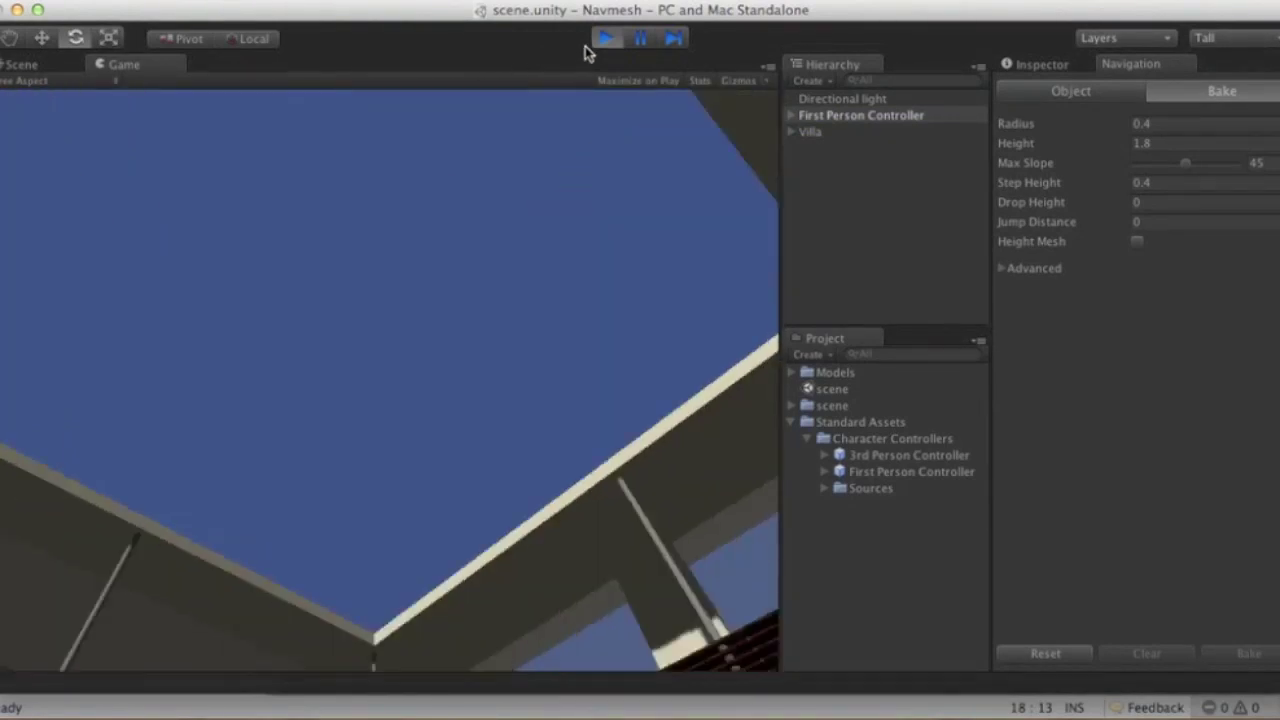
{"action": "left_click", "coordinate": [607, 40]}
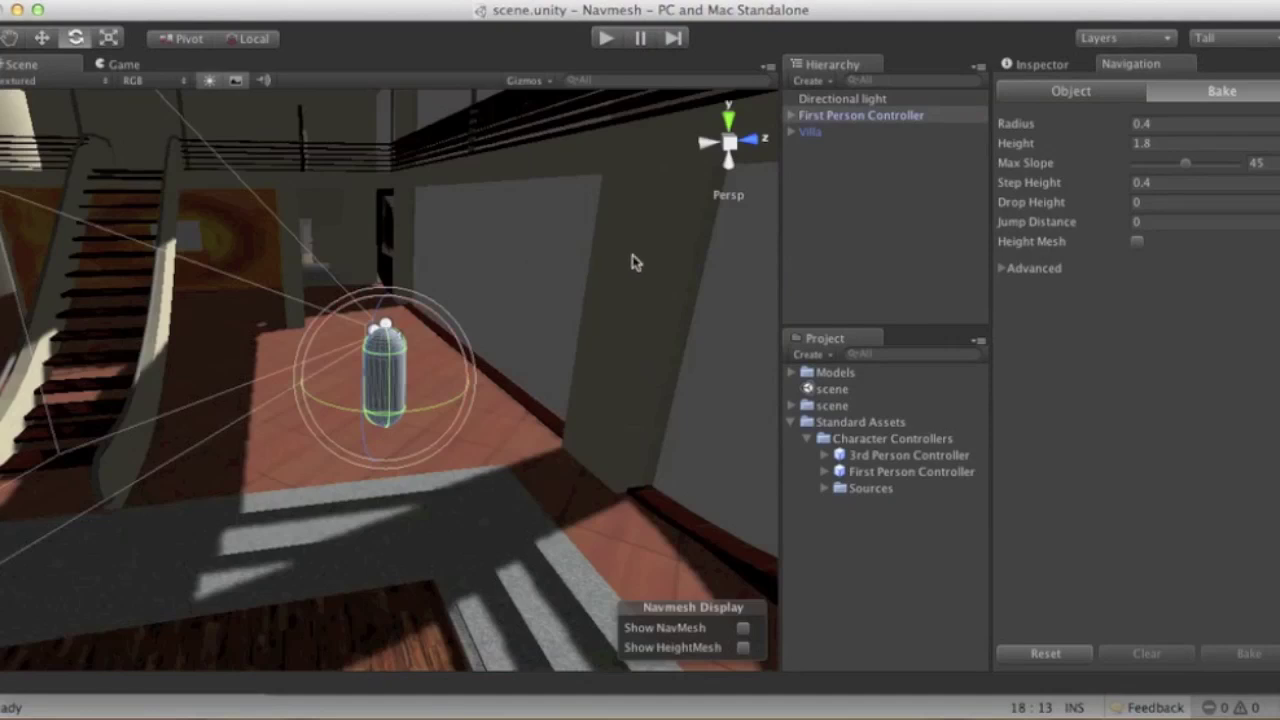
Place a 3rd Person Controller on the grey plank terrace outside the hall and raise it above the floor
{"action": "left_click_drag", "start_coordinate": [634, 263], "coordinate": [86, 117], "text": "alt"}
{"action": "right_click_drag", "start_coordinate": [86, 117], "coordinate": [224, 182]}
{"action": "key", "text": "w"}
{"action": "key", "text": "w"}
{"action": "left_click_drag", "start_coordinate": [224, 182], "coordinate": [658, 408], "text": "alt"}
{"action": "right_click_drag", "start_coordinate": [658, 408], "coordinate": [906, 326]}
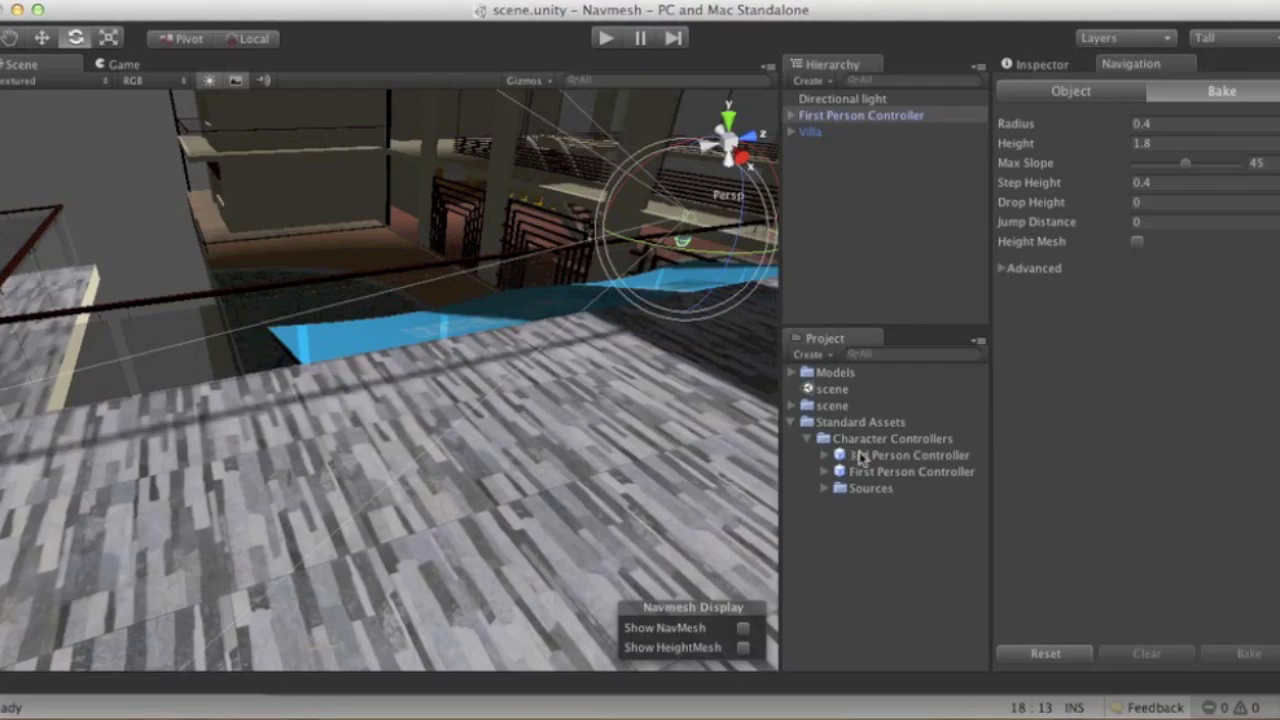
{"action": "left_click_drag", "start_coordinate": [878, 460], "coordinate": [542, 595]}
{"action": "right_click_drag", "start_coordinate": [651, 503], "coordinate": [589, 524]}
{"action": "scroll", "coordinate": [630, 615], "scroll_direction": "up", "scroll_amount": 2}
{"action": "scroll", "coordinate": [589, 524], "scroll_direction": "down", "scroll_amount": 8}
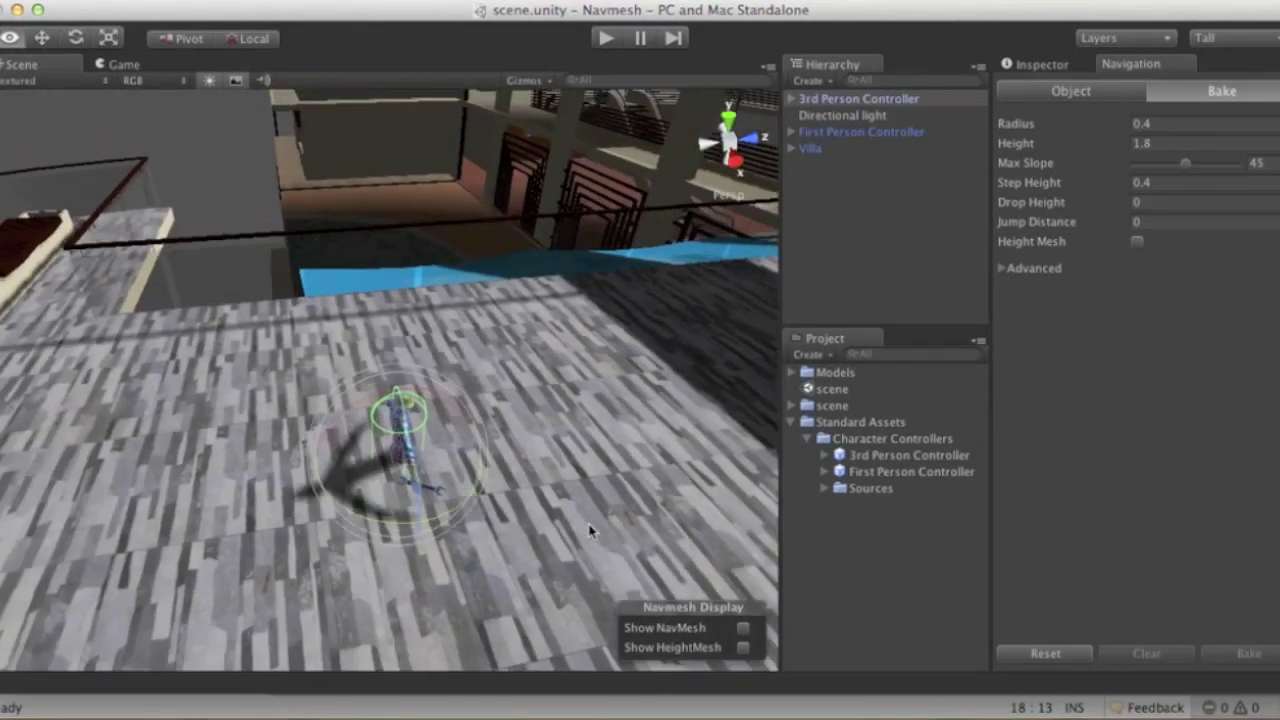
{"action": "left_click", "coordinate": [43, 37]}
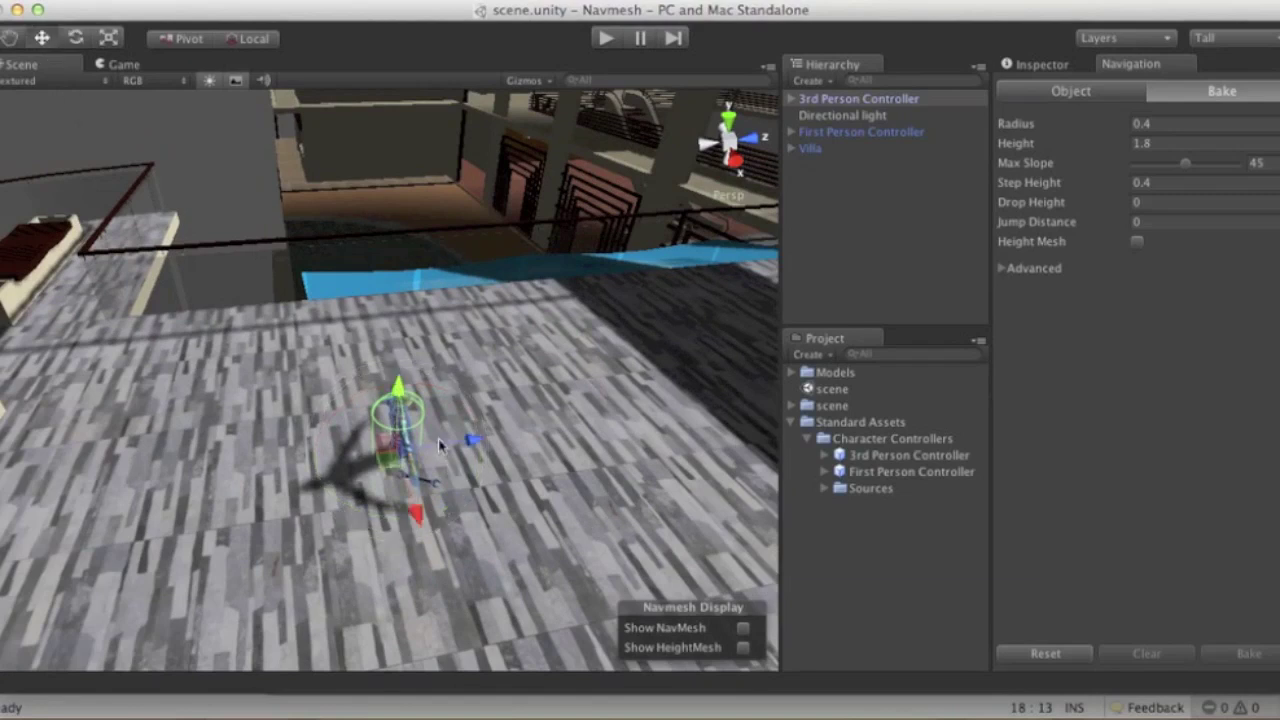
{"action": "left_click_drag", "start_coordinate": [397, 383], "coordinate": [483, 295]}
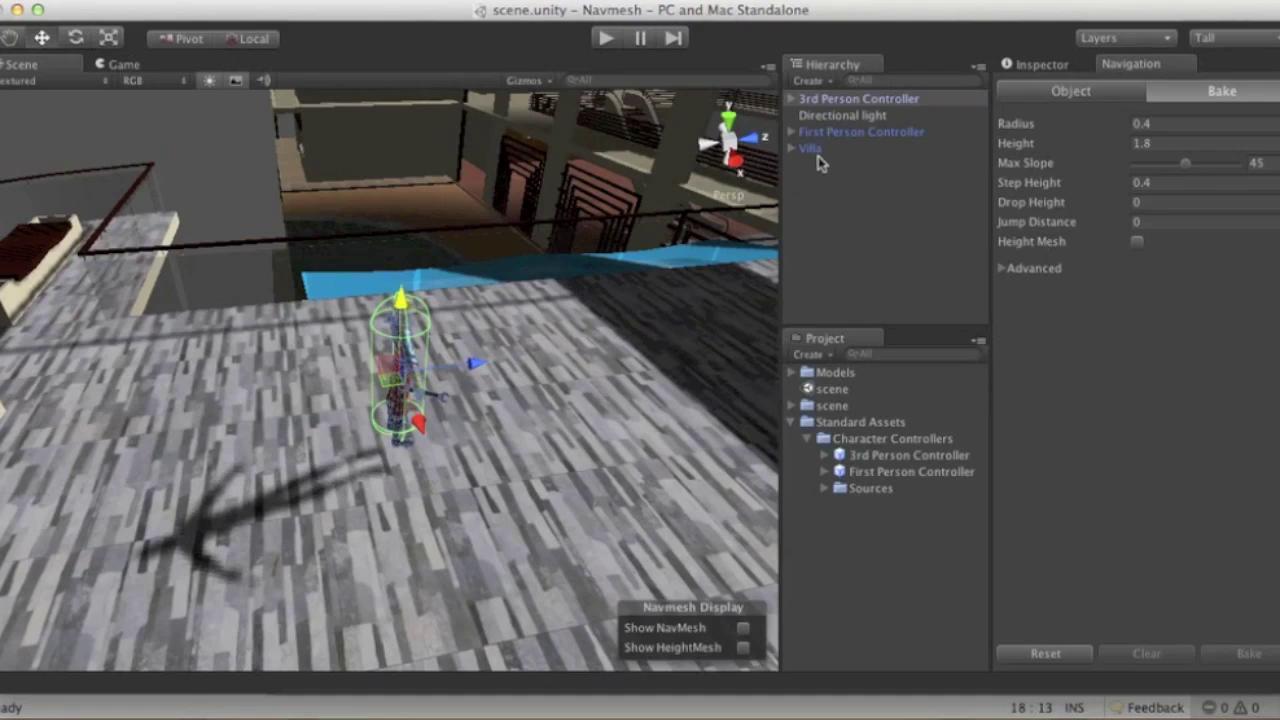
Select the 3rd Person Controller in the scene and examine the components attached to it
{"action": "left_click", "coordinate": [791, 100]}
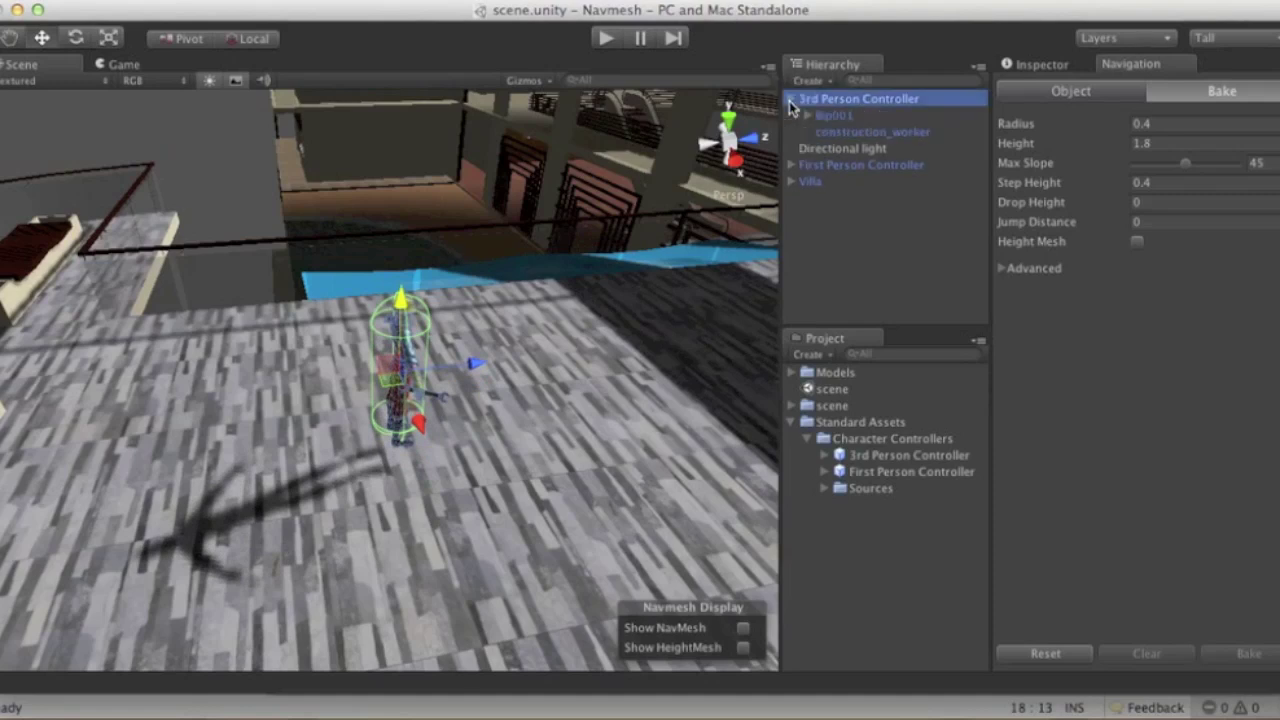
{"action": "left_click", "coordinate": [791, 100]}
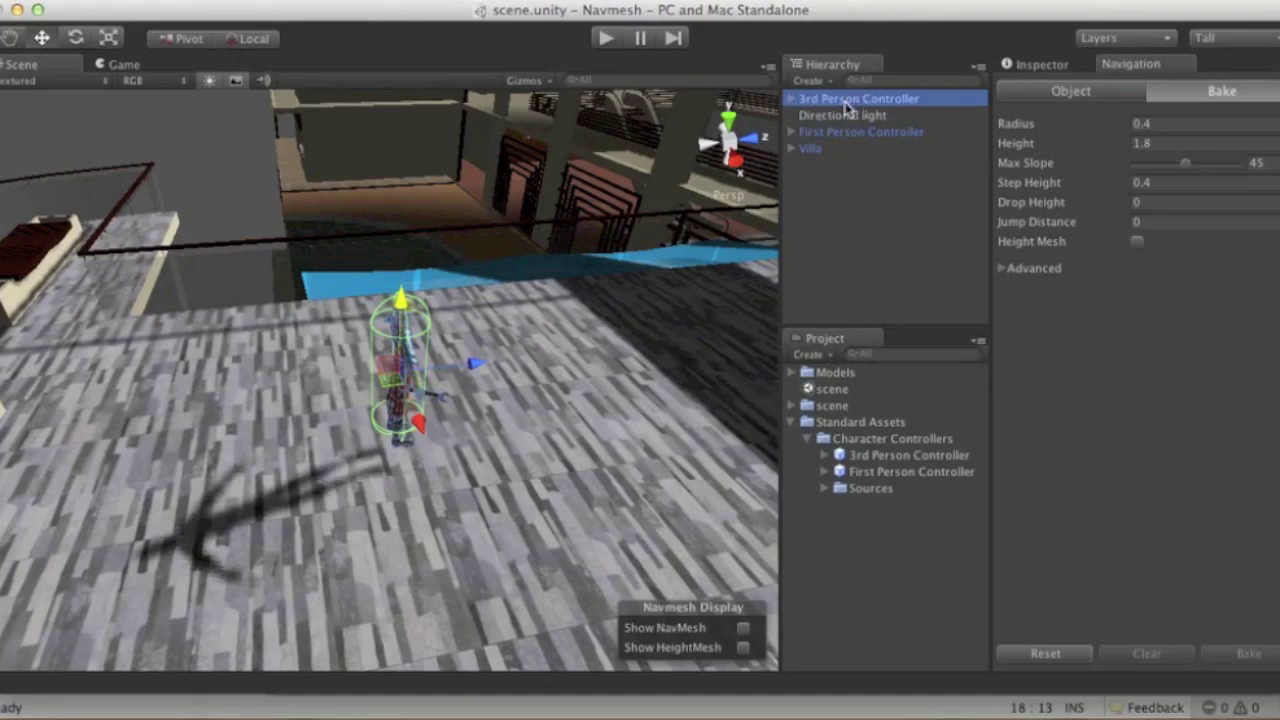
{"action": "left_click", "coordinate": [846, 104]}
{"action": "left_click", "coordinate": [797, 114]}
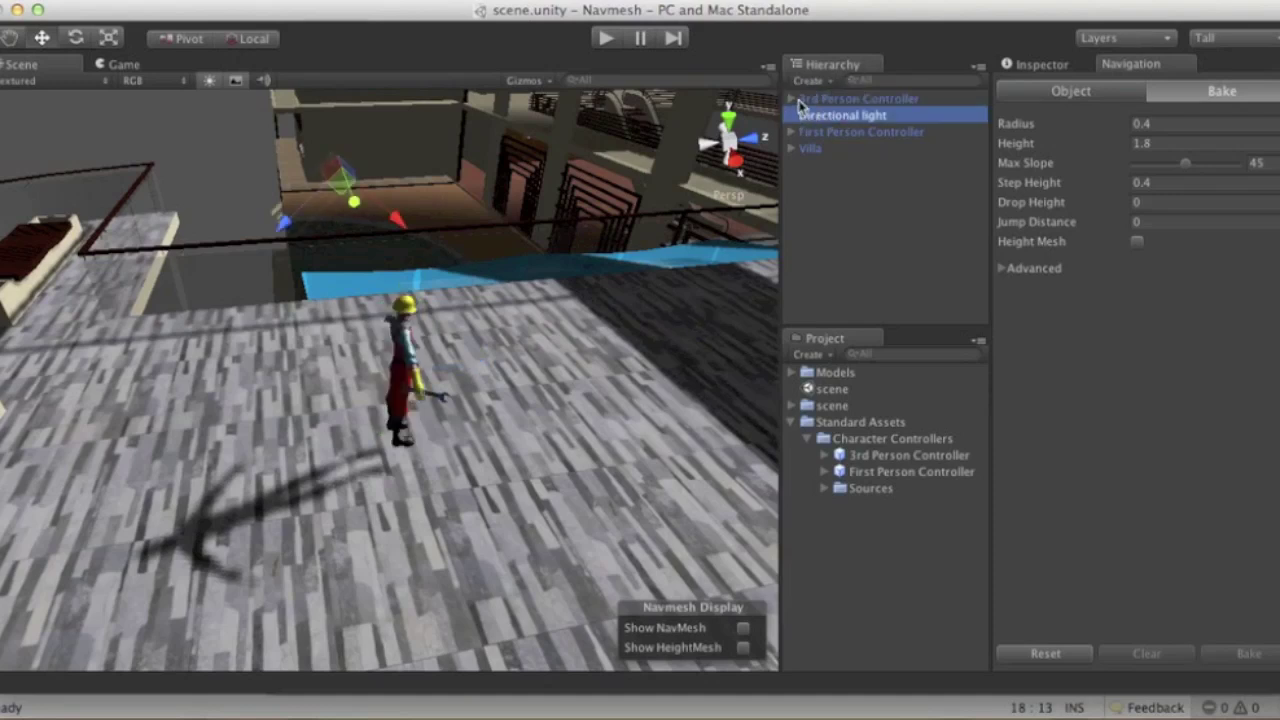
{"action": "left_click", "coordinate": [793, 99]}
{"action": "left_click", "coordinate": [856, 99]}
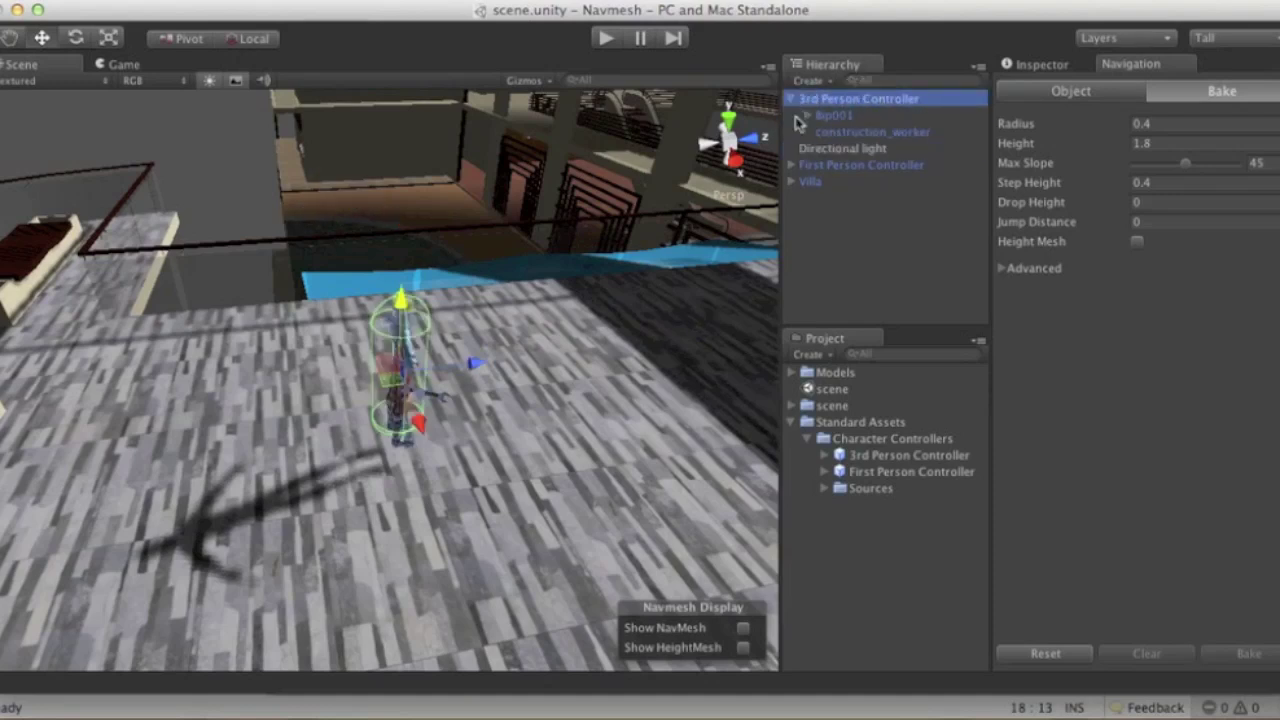
{"action": "left_click", "coordinate": [1038, 64]}
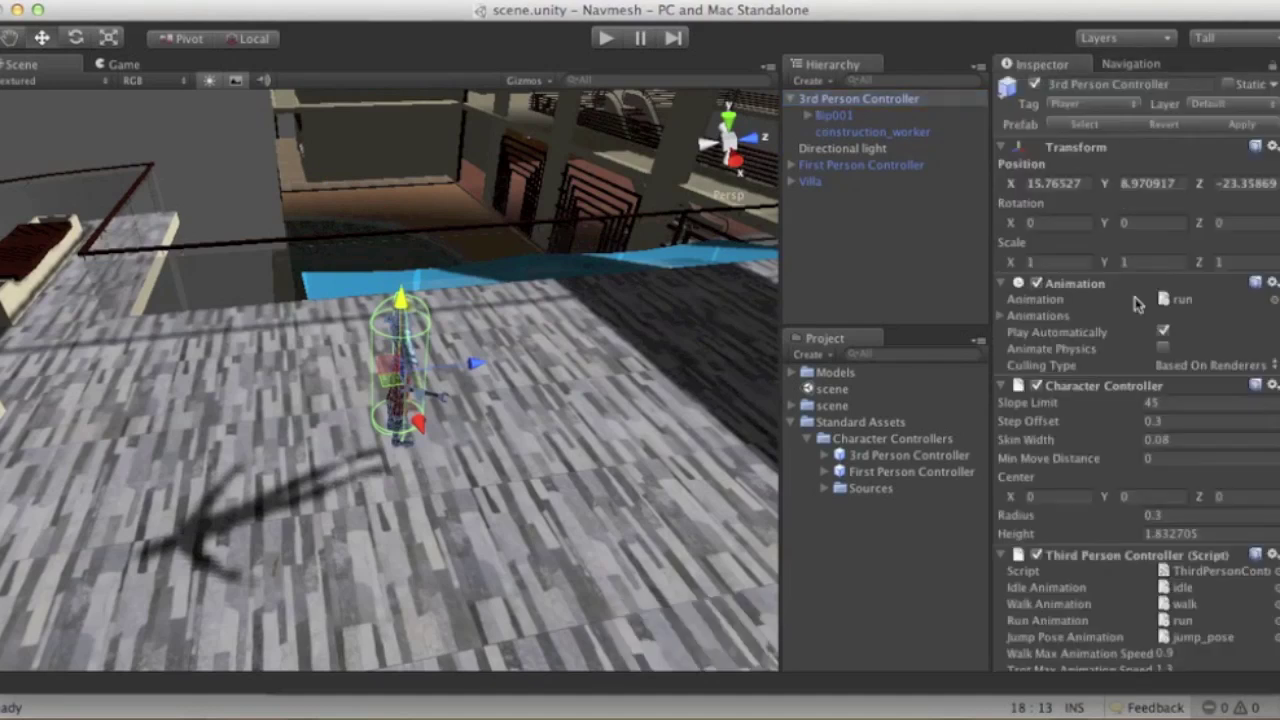
{"action": "scroll", "coordinate": [1120, 368], "scroll_direction": "down", "scroll_amount": 3}
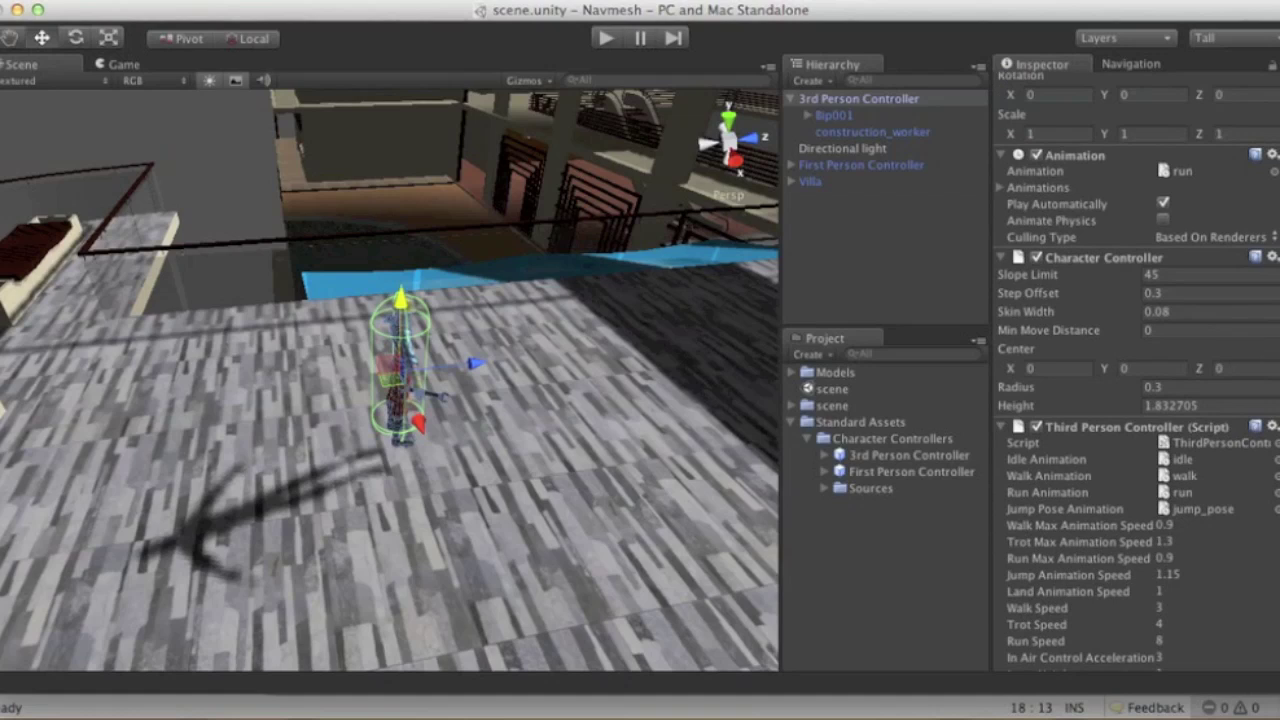
Try to remove the Character Controller component from the 3rd Person Controller
{"action": "left_click", "coordinate": [1270, 258]}
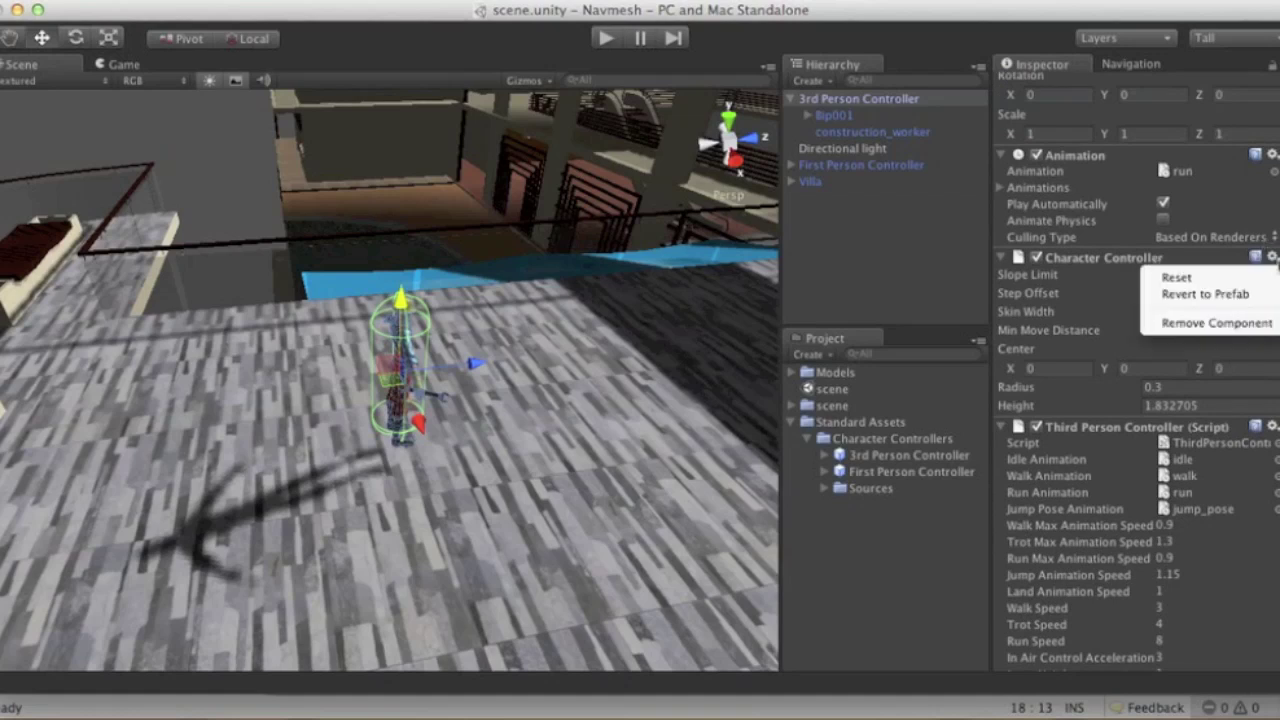
{"action": "left_click", "coordinate": [1217, 323]}
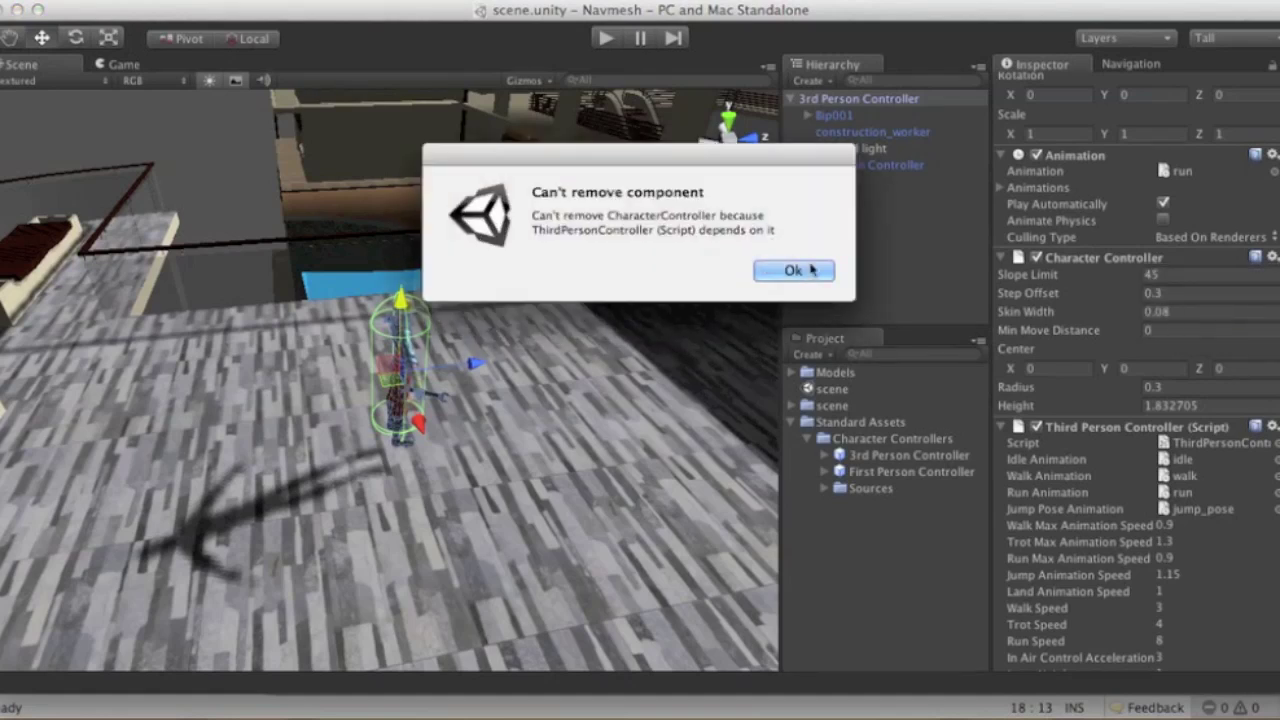
{"action": "left_click", "coordinate": [818, 272]}
Strip the 3rd Person Controller of its Third Person Controller script, Third Person Camera script and Character Controller components
{"action": "left_click", "coordinate": [1272, 427]}
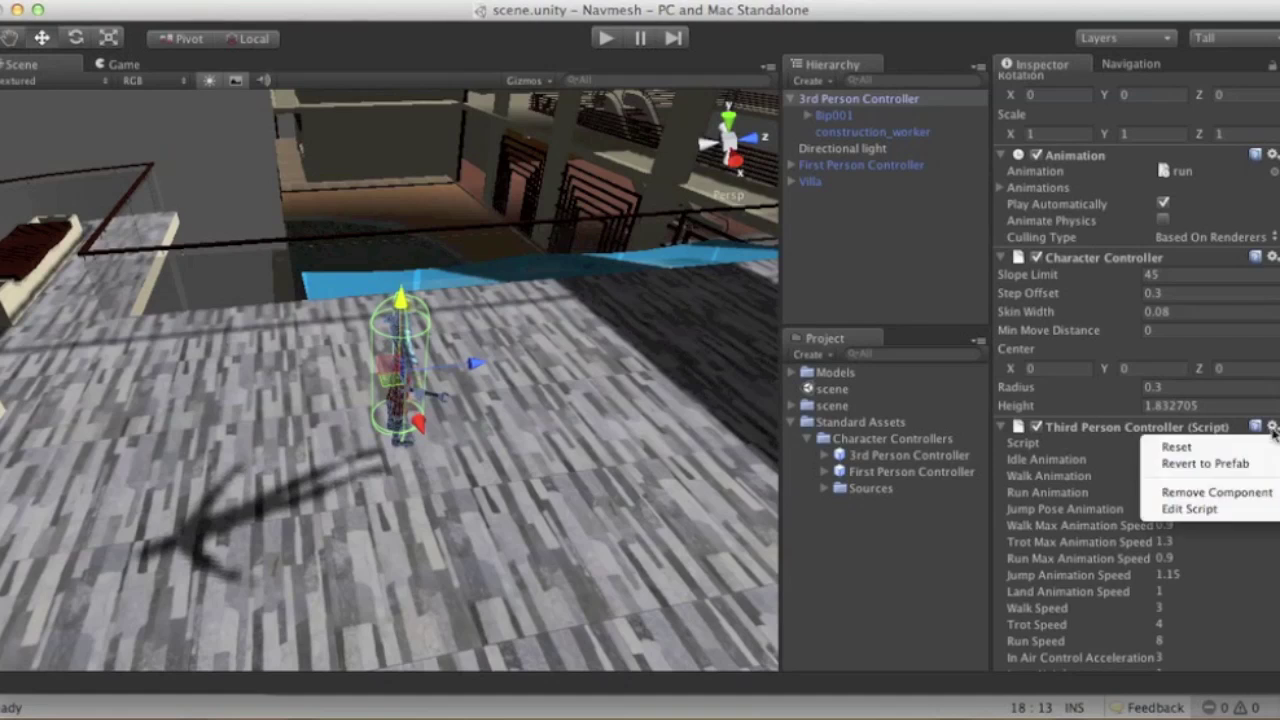
{"action": "left_click", "coordinate": [1210, 489]}
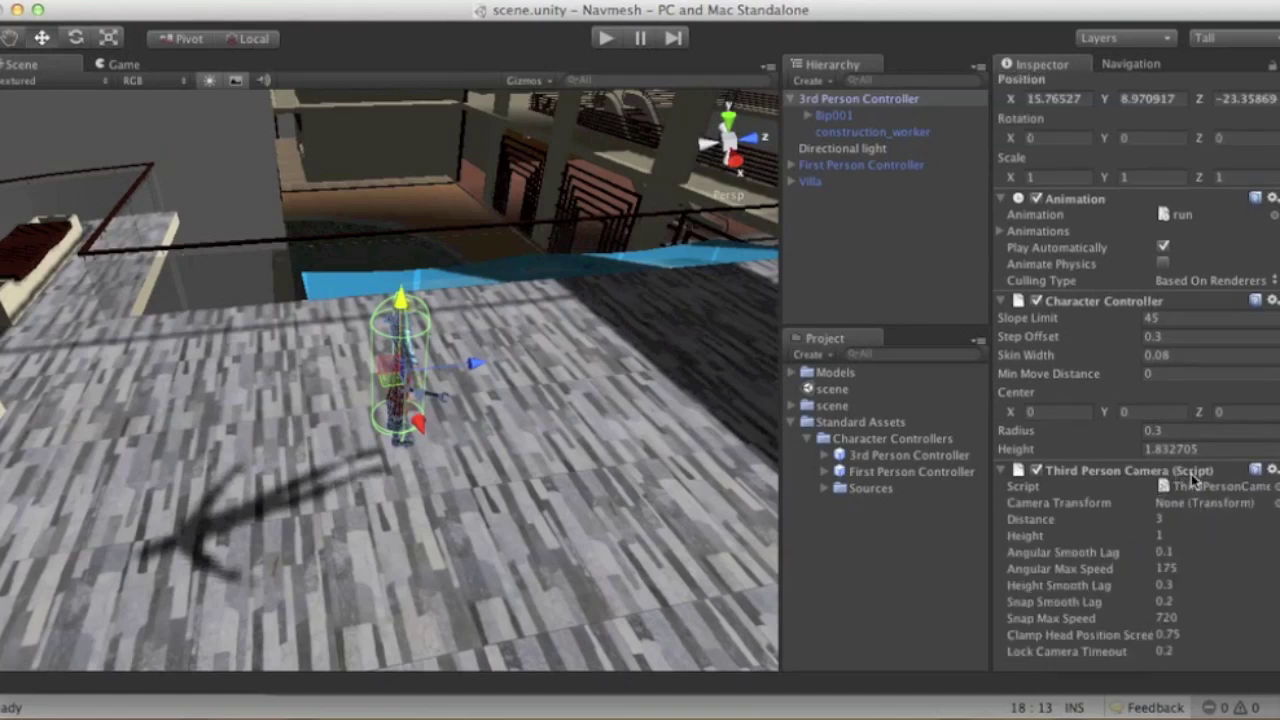
{"action": "left_click", "coordinate": [1272, 470]}
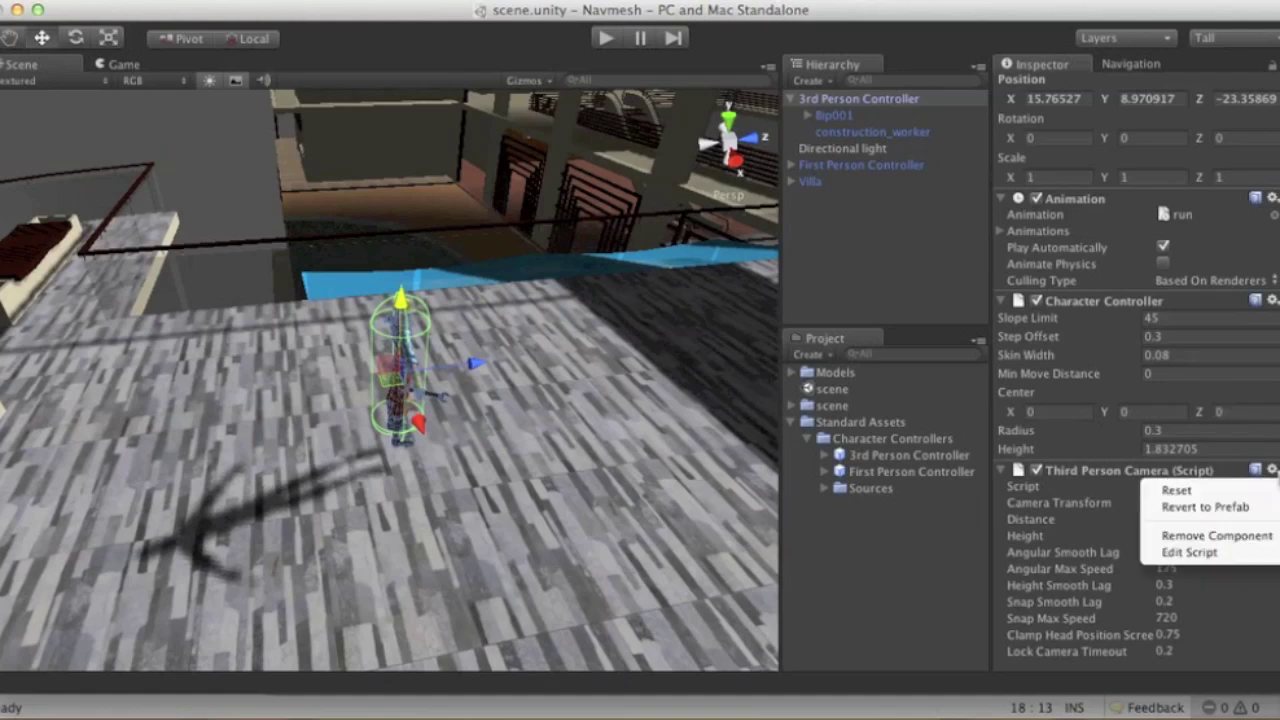
{"action": "left_click", "coordinate": [1234, 538]}
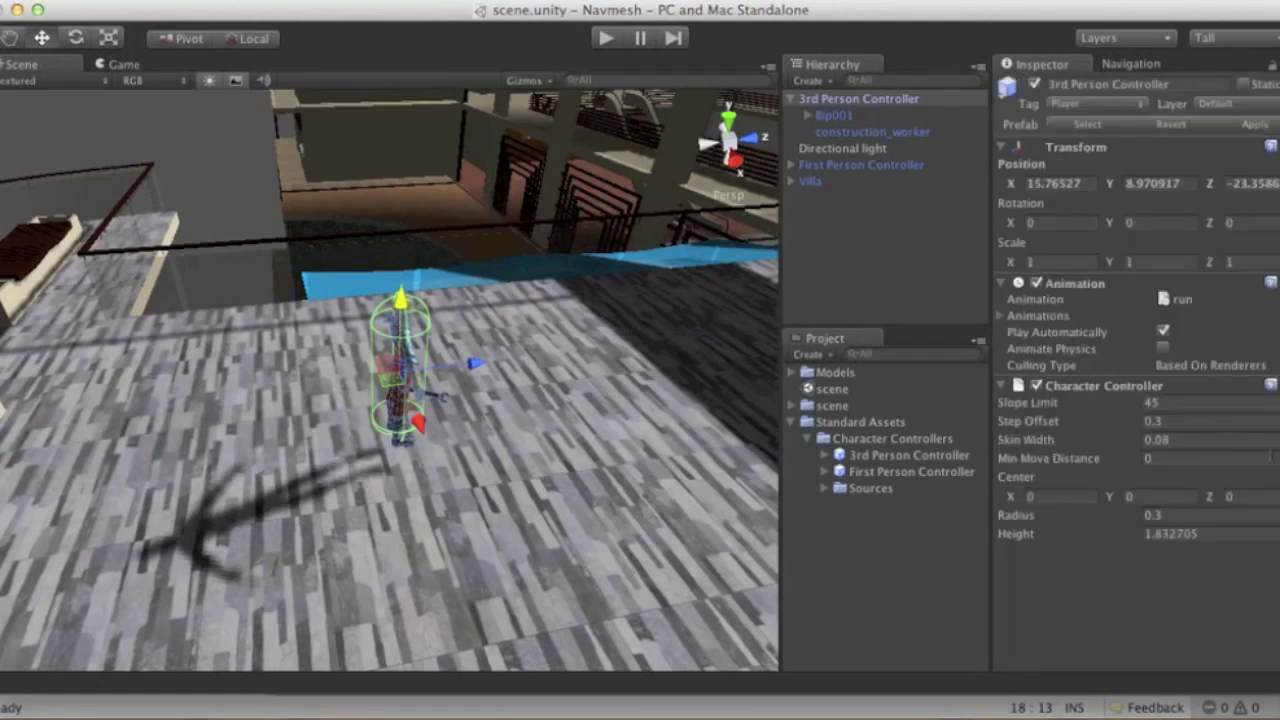
{"action": "left_click", "coordinate": [1270, 385]}
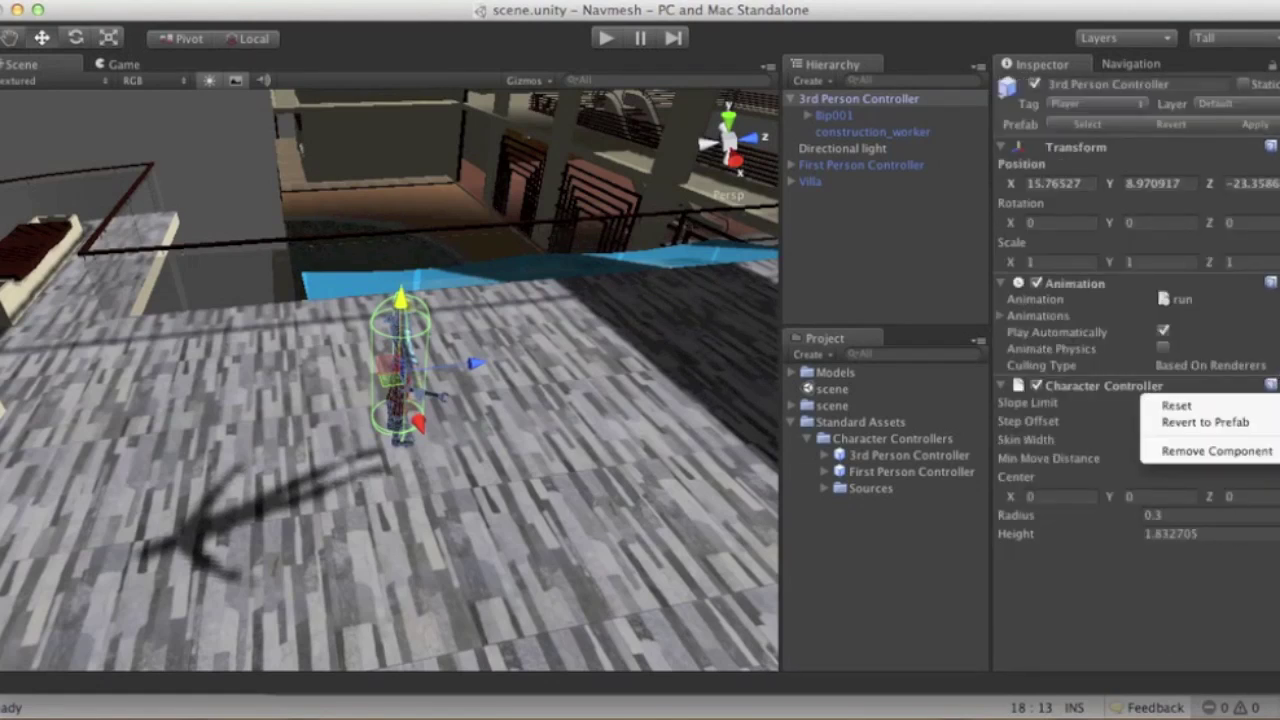
{"action": "left_click", "coordinate": [1236, 452]}
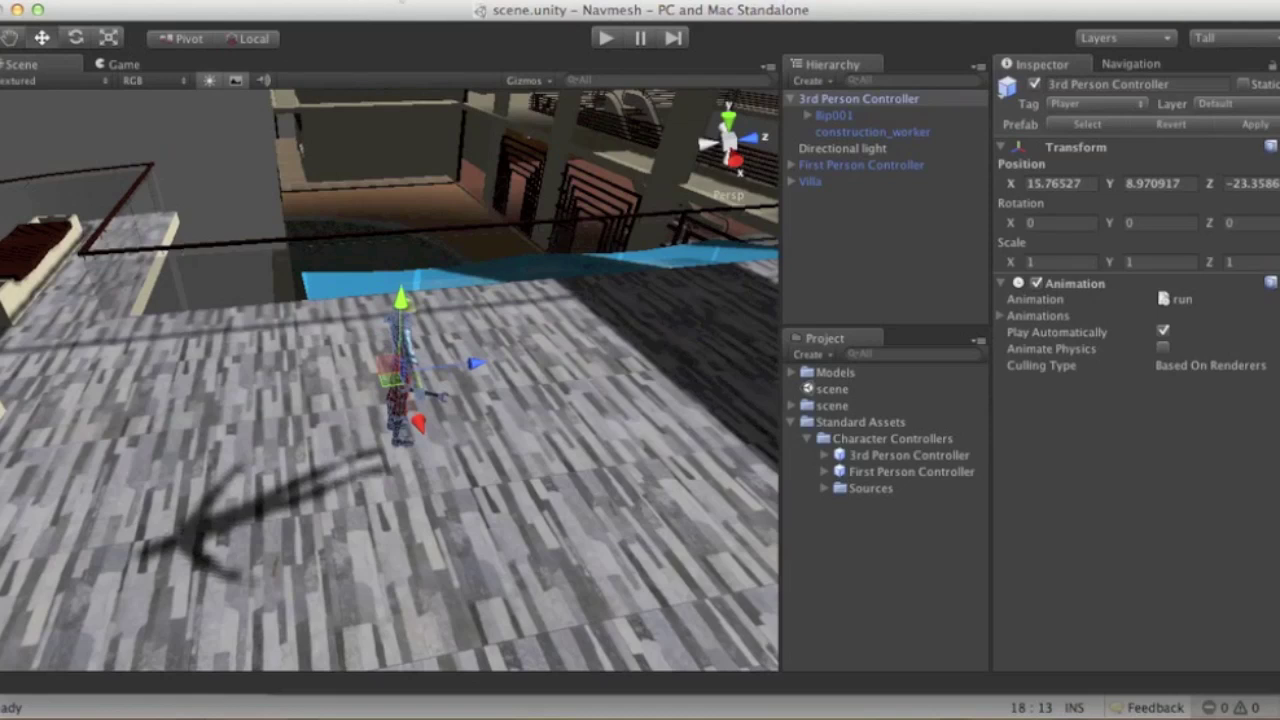
Add a Nav Mesh Agent component to the 3rd Person Controller and inspect its cylinder around the character
{"action": "left_click", "coordinate": [400, 1]}
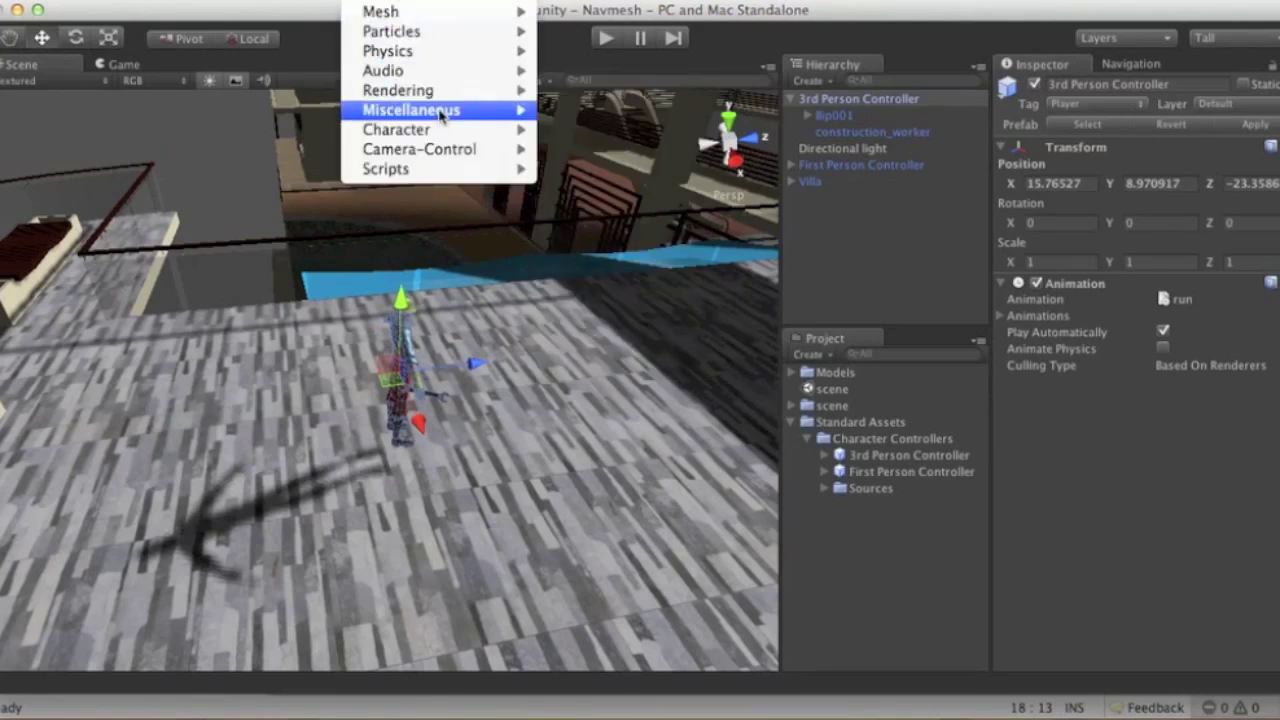
{"action": "mouse_move", "coordinate": [450, 112]}
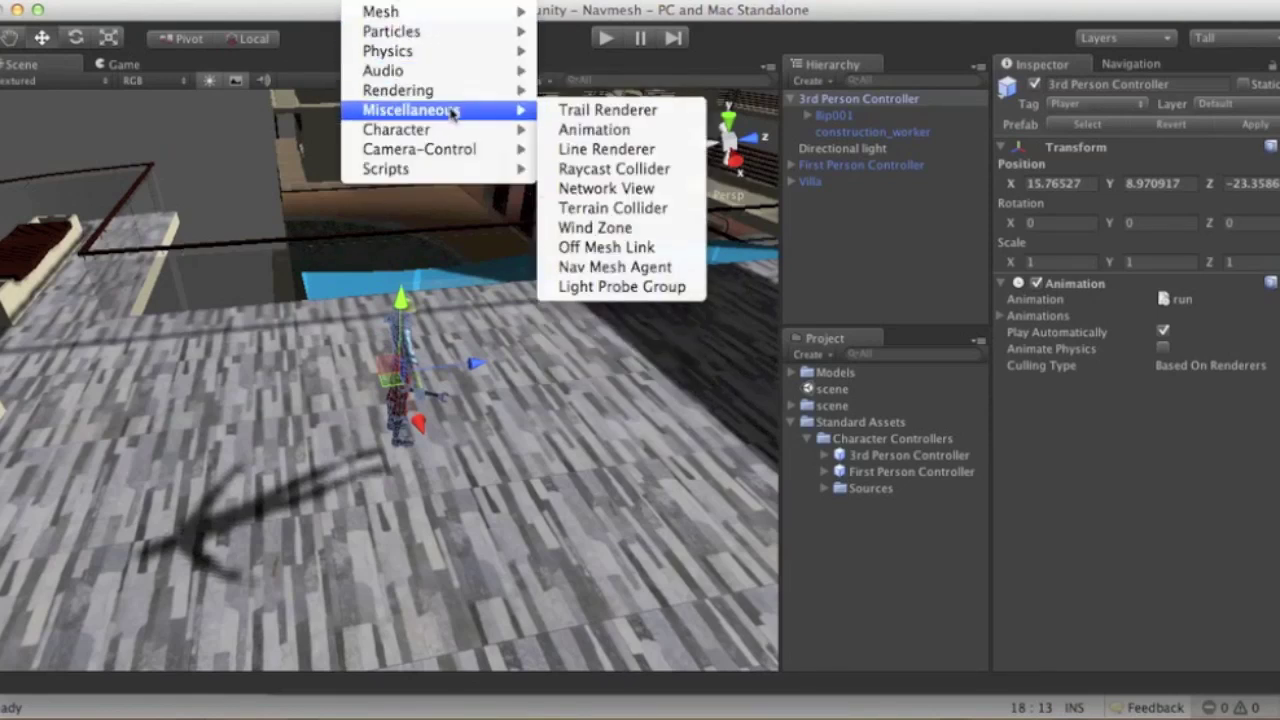
{"action": "left_click", "coordinate": [614, 267]}
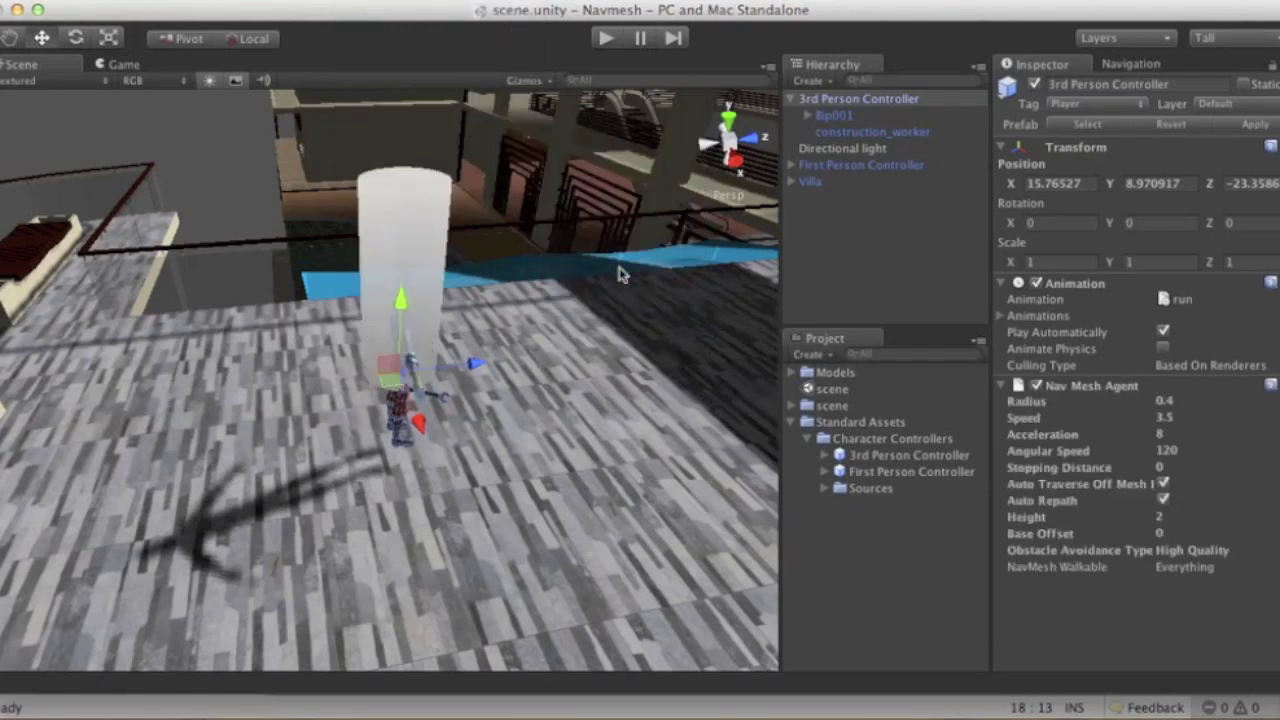
{"action": "left_click_drag", "start_coordinate": [606, 272], "coordinate": [271, 147], "text": "alt"}
{"action": "scroll", "coordinate": [437, 351], "scroll_direction": "up", "scroll_amount": 5}
{"action": "scroll", "coordinate": [269, 183], "scroll_direction": "down", "scroll_amount": 5}
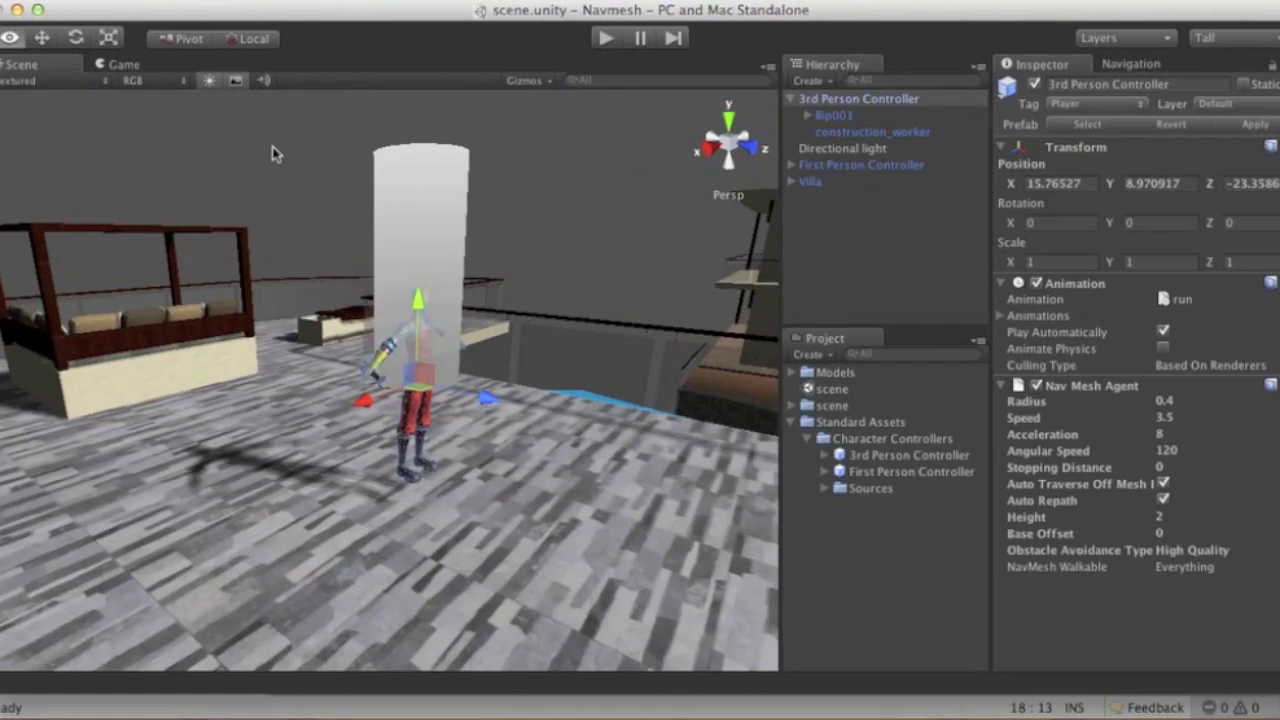